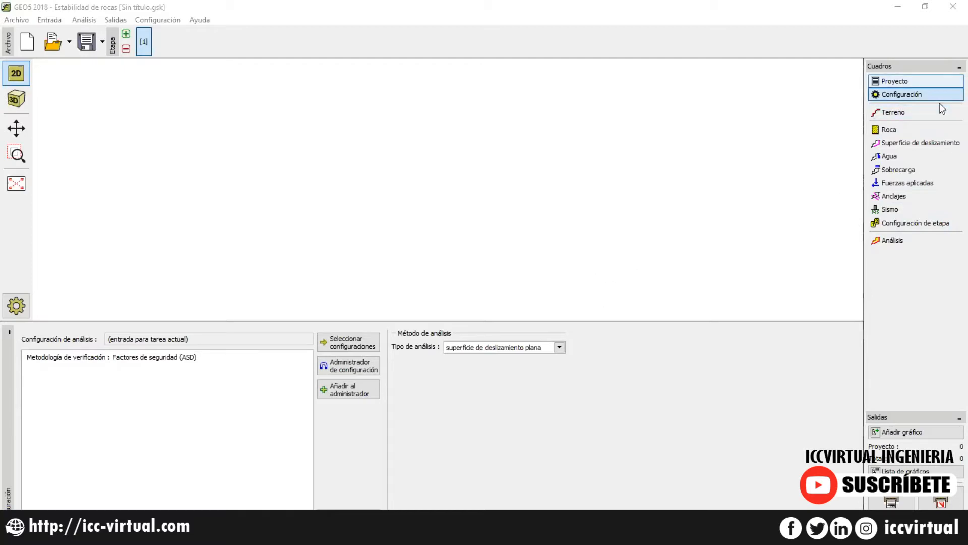
Fill in the project data: task "ESTABILIDAD DE ROCAS", the author's name, client "ICC COLOMBIA" and project number 48, keeping metric units.
{"action": "left_click", "coordinate": [936, 83]}
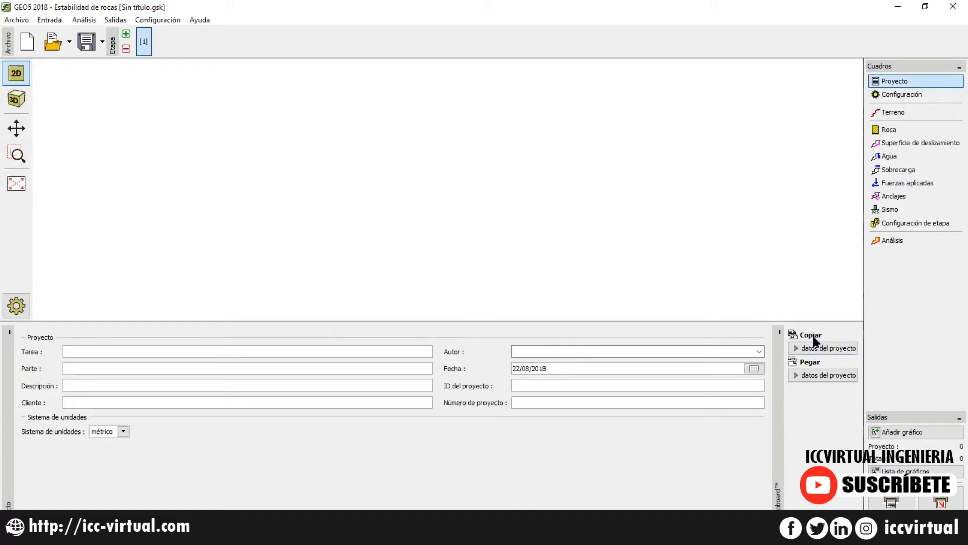
{"action": "left_click", "coordinate": [95, 352]}
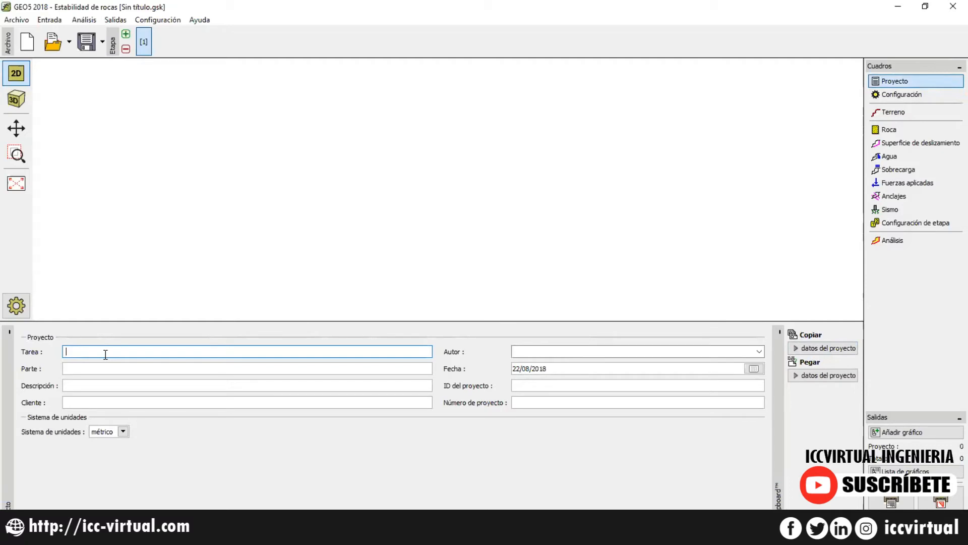
{"action": "type", "text": "ESTABILIDAD DE ROCAS"}
{"action": "left_click", "coordinate": [539, 352]}
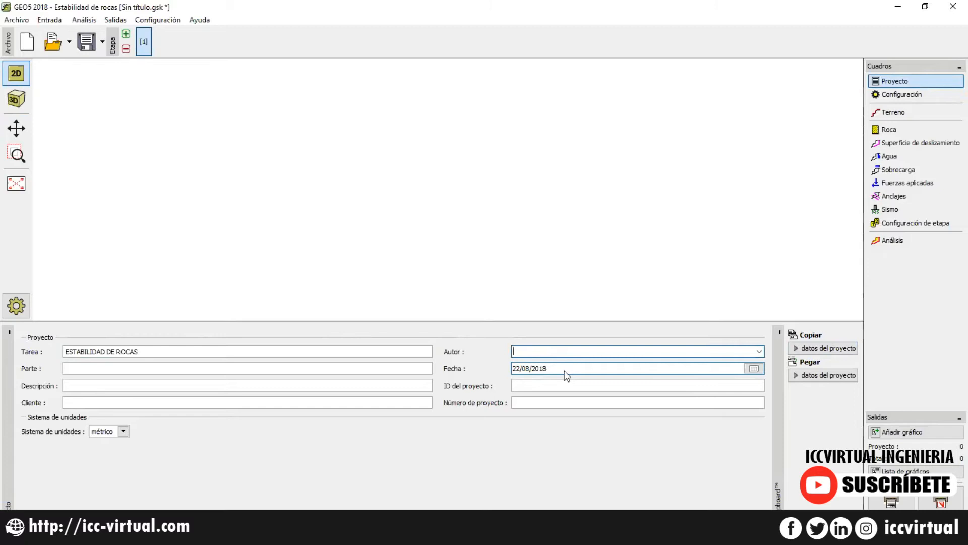
{"action": "type", "text": "ANGELICA RIOS"}
{"action": "left_click", "coordinate": [86, 403]}
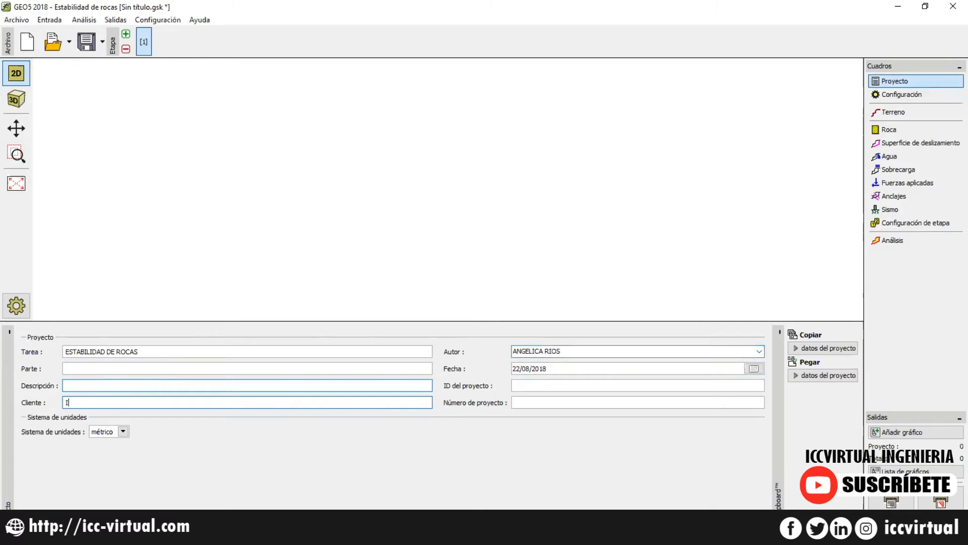
{"action": "type", "text": "ICC COLOMBIA"}
{"action": "left_click", "coordinate": [542, 405]}
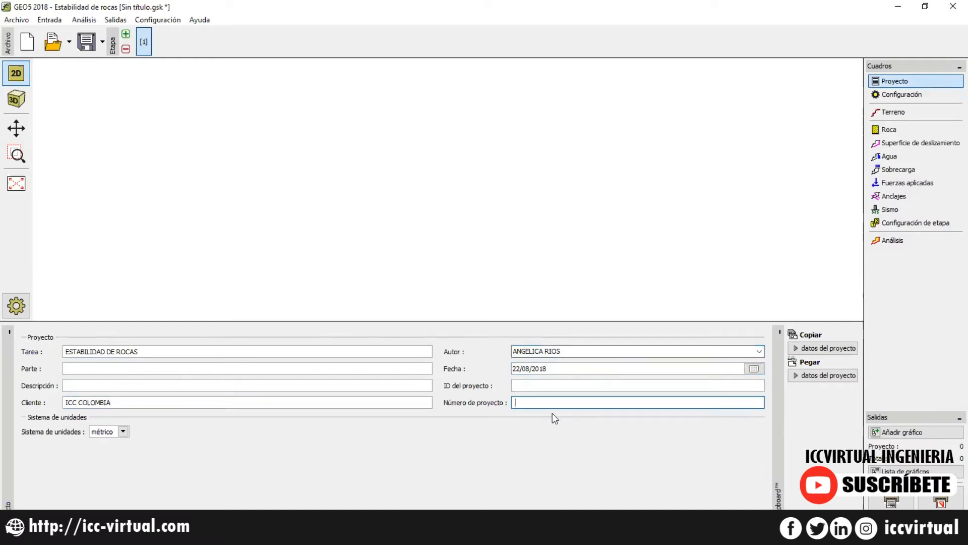
{"action": "type", "text": "48"}
{"action": "left_click", "coordinate": [123, 431]}
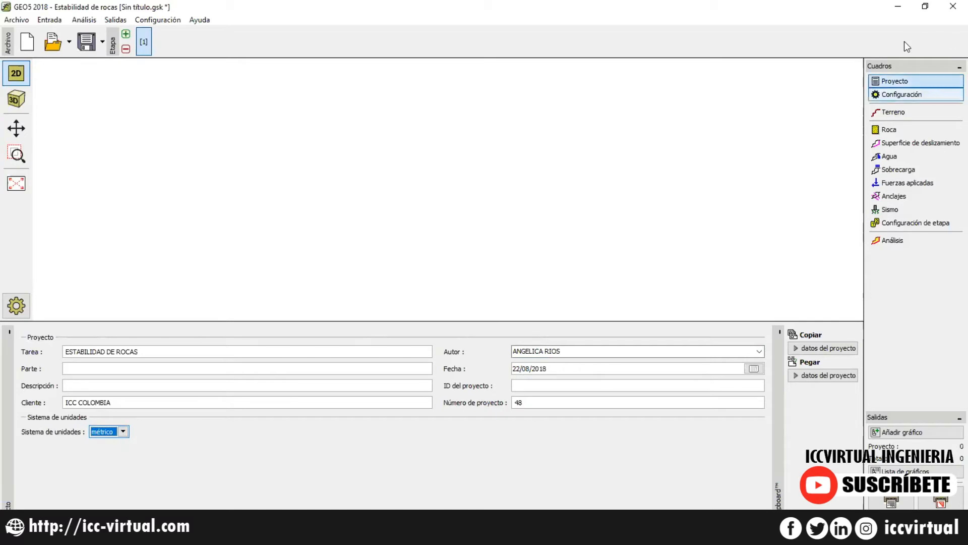
View the list of available analysis configurations in the project settings without selecting one.
{"action": "left_click", "coordinate": [903, 94]}
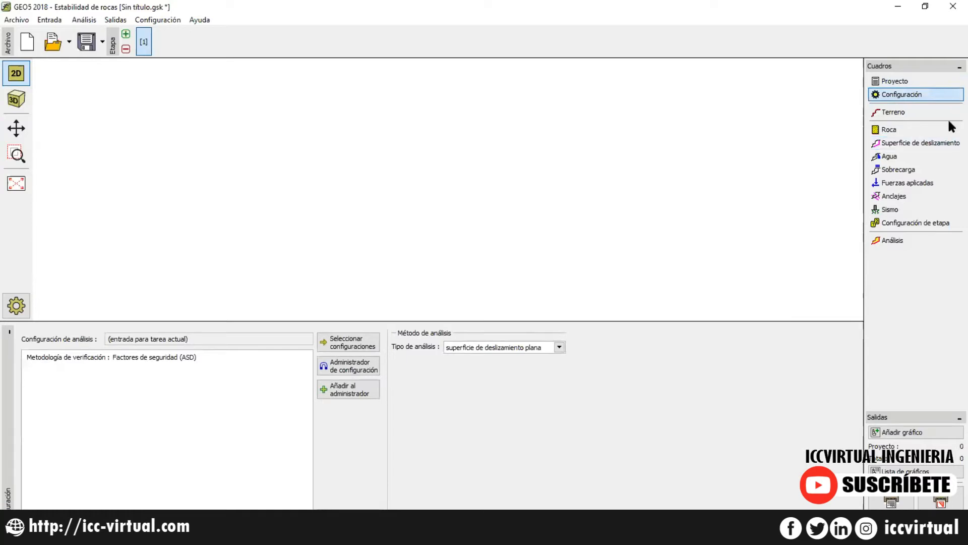
{"action": "left_click", "coordinate": [341, 347]}
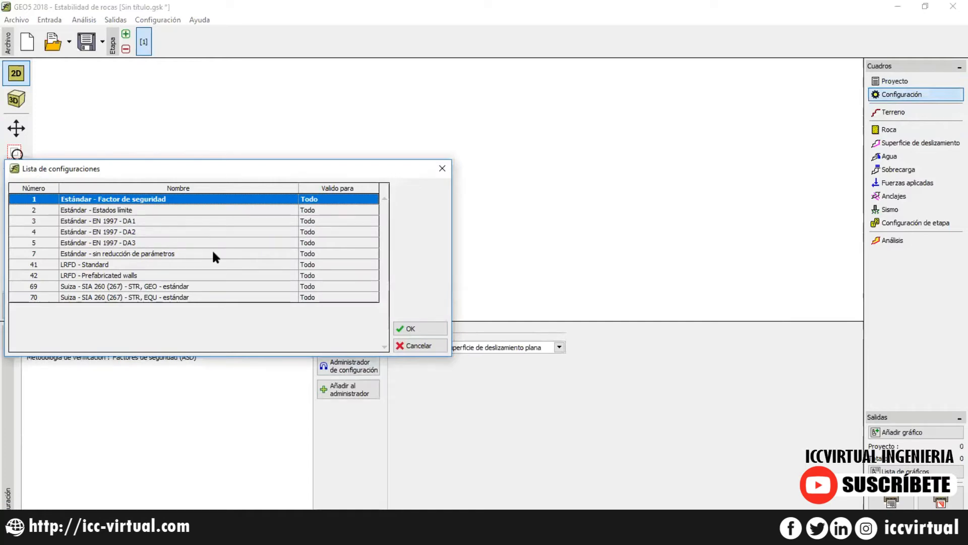
{"action": "left_click", "coordinate": [442, 169]}
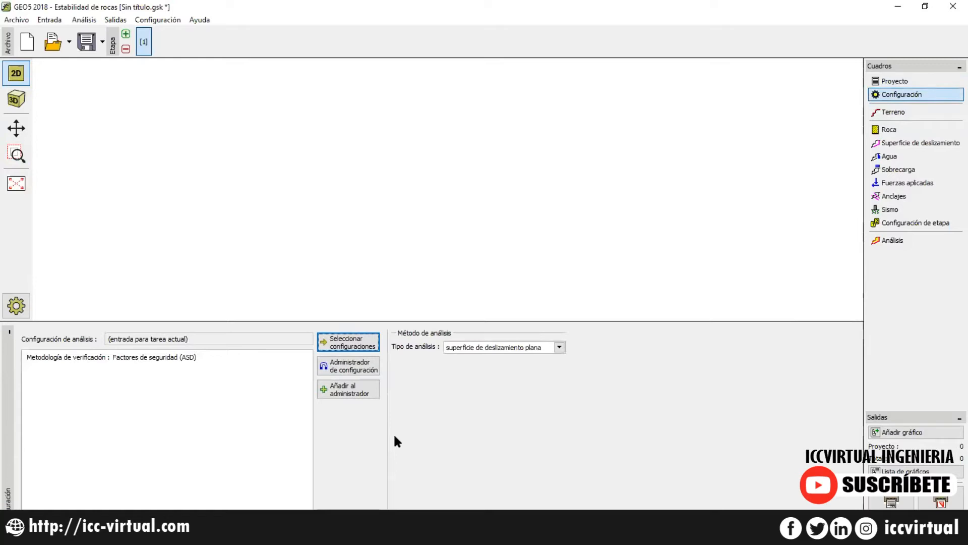
{"action": "left_click", "coordinate": [358, 391]}
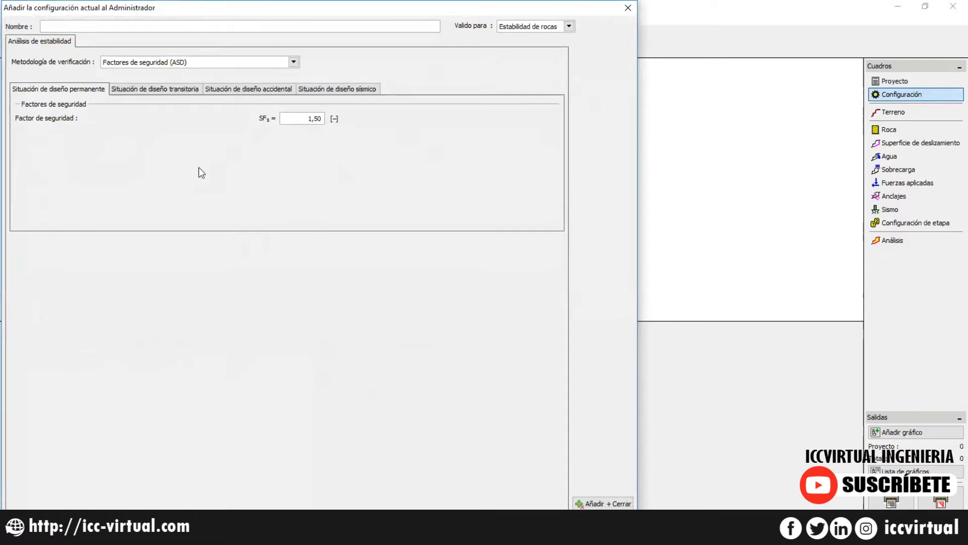
{"action": "left_click", "coordinate": [569, 26]}
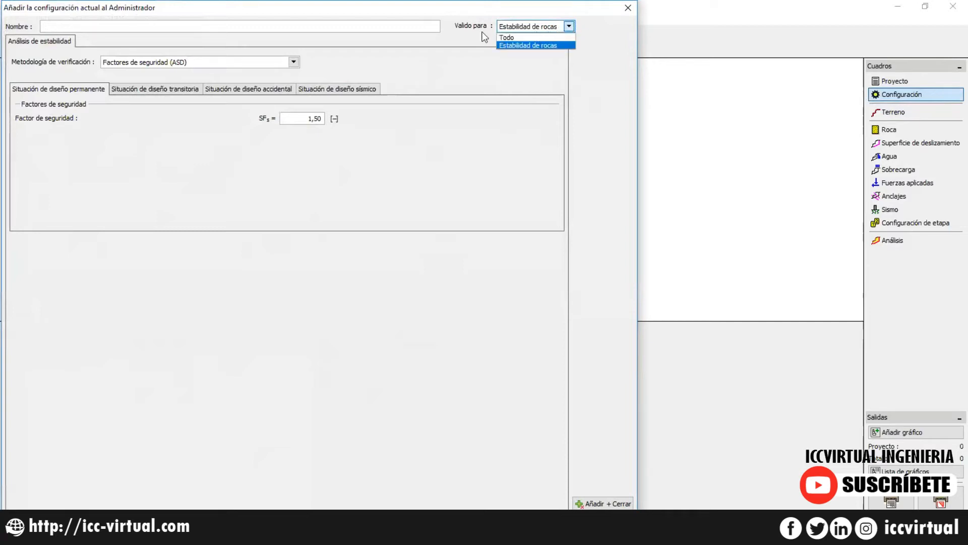
{"action": "left_click", "coordinate": [550, 45]}
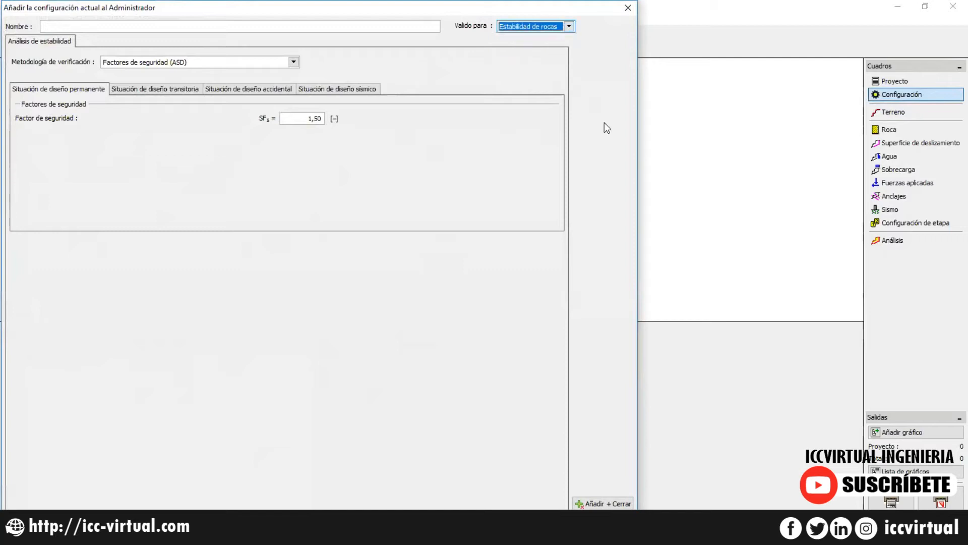
{"action": "left_click", "coordinate": [603, 519]}
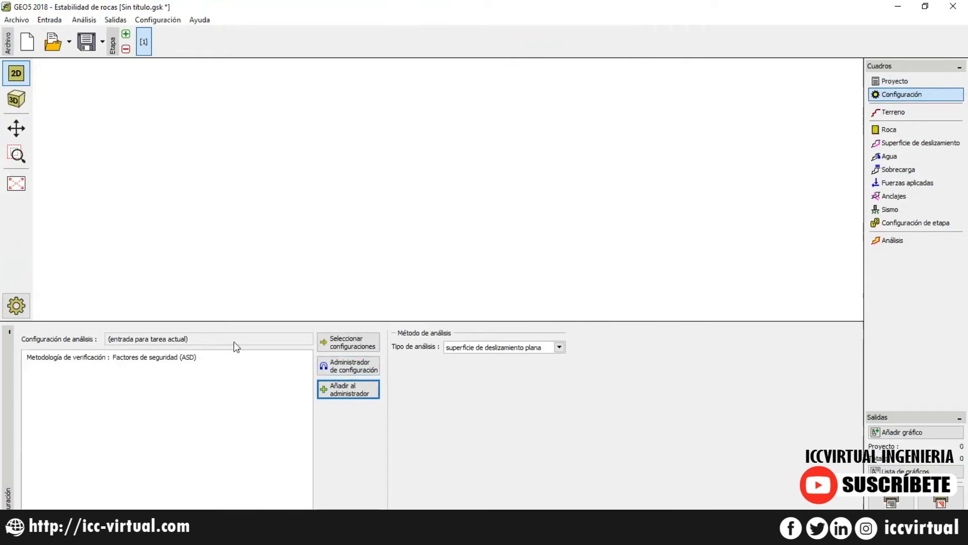
Select the "Estándar - Factor de seguridad" configuration for the analysis.
{"action": "left_click", "coordinate": [360, 344]}
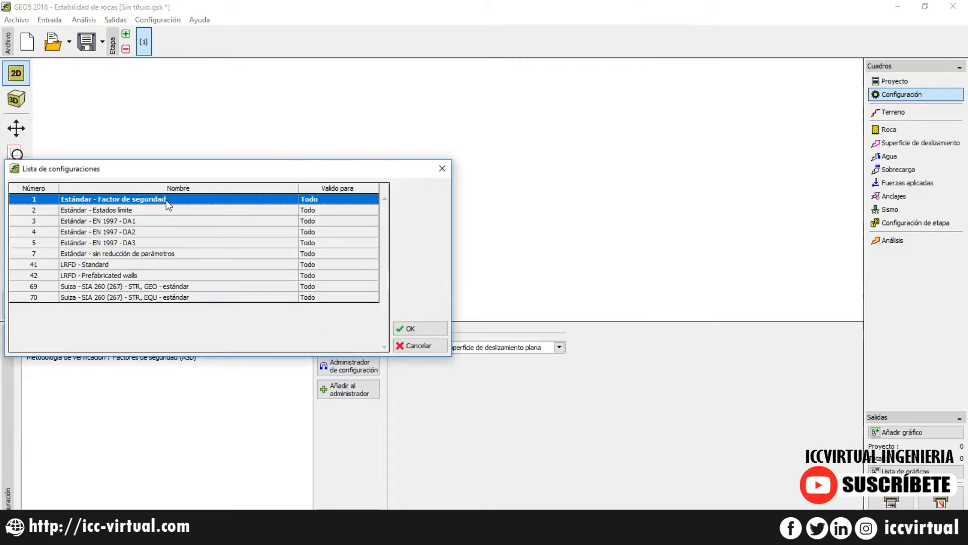
{"action": "left_click", "coordinate": [435, 327]}
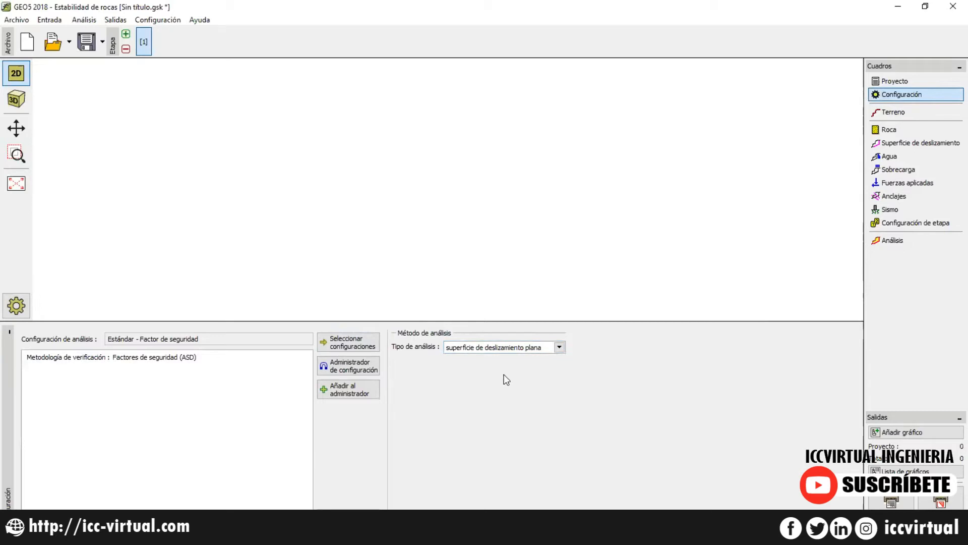
Try the polygonal sliding surface and rock wedge analysis types, and return to "superficie de deslizamiento plana".
{"action": "left_click", "coordinate": [533, 349]}
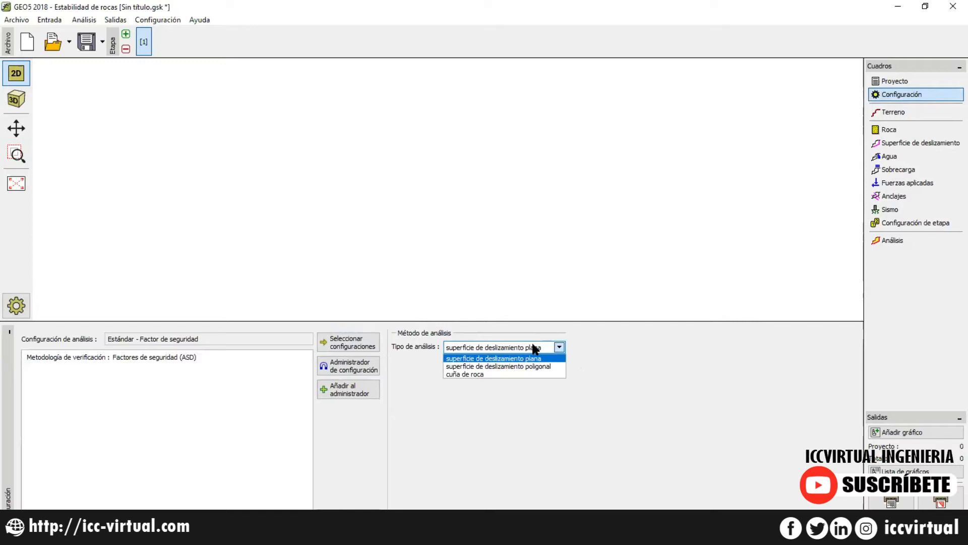
{"action": "left_click", "coordinate": [493, 366]}
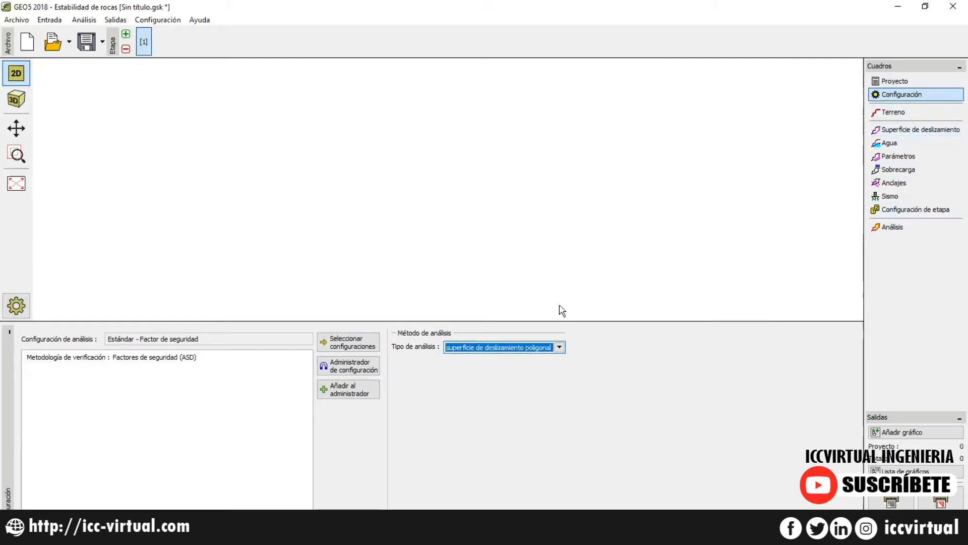
{"action": "left_click", "coordinate": [540, 348]}
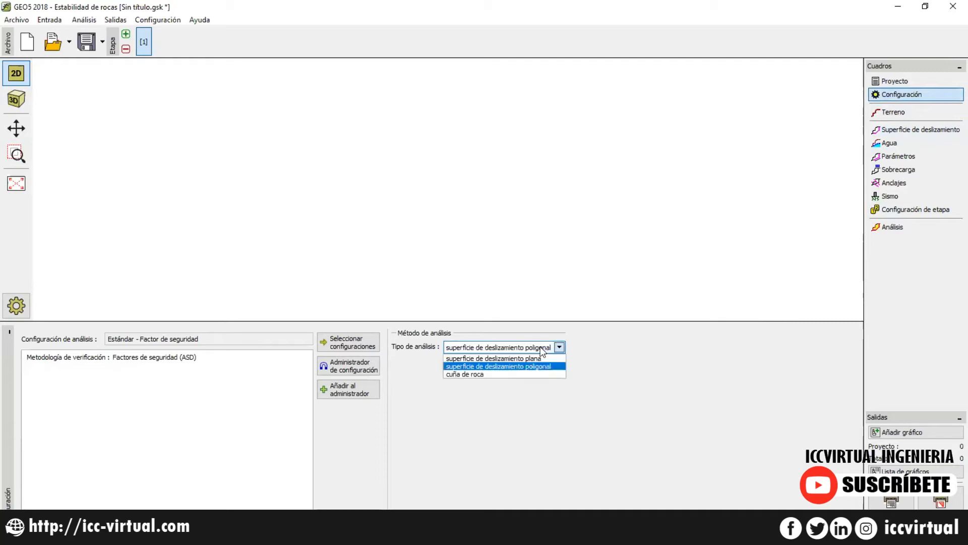
{"action": "left_click", "coordinate": [461, 375]}
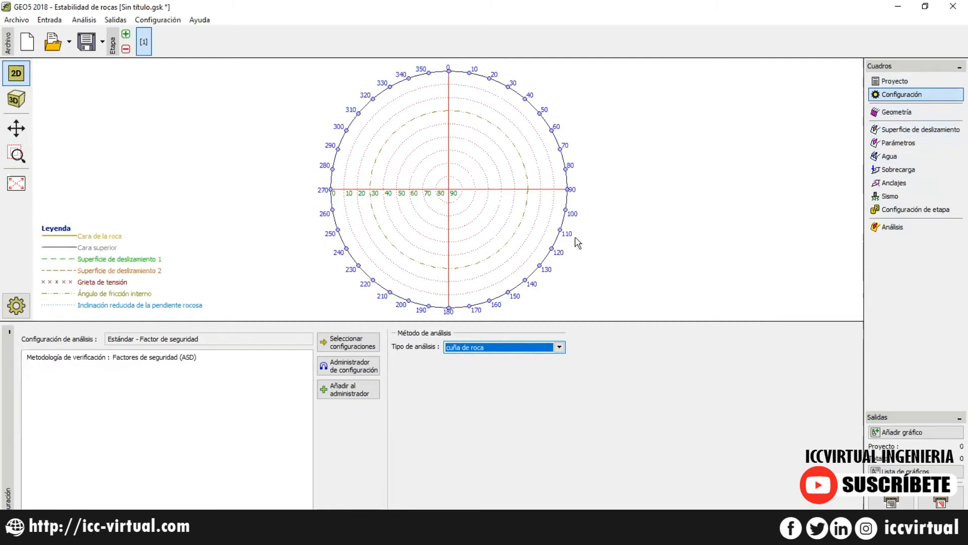
{"action": "left_click", "coordinate": [514, 352]}
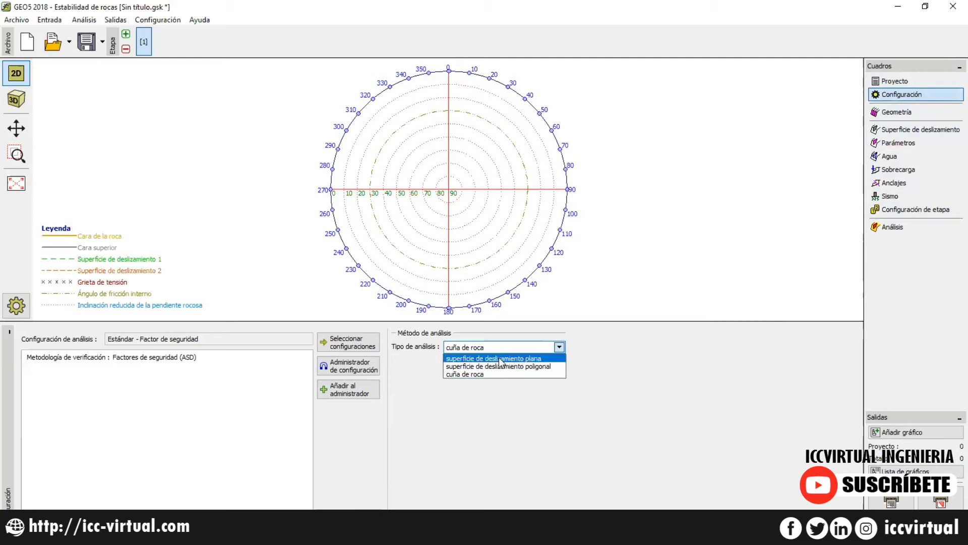
{"action": "left_click", "coordinate": [497, 359]}
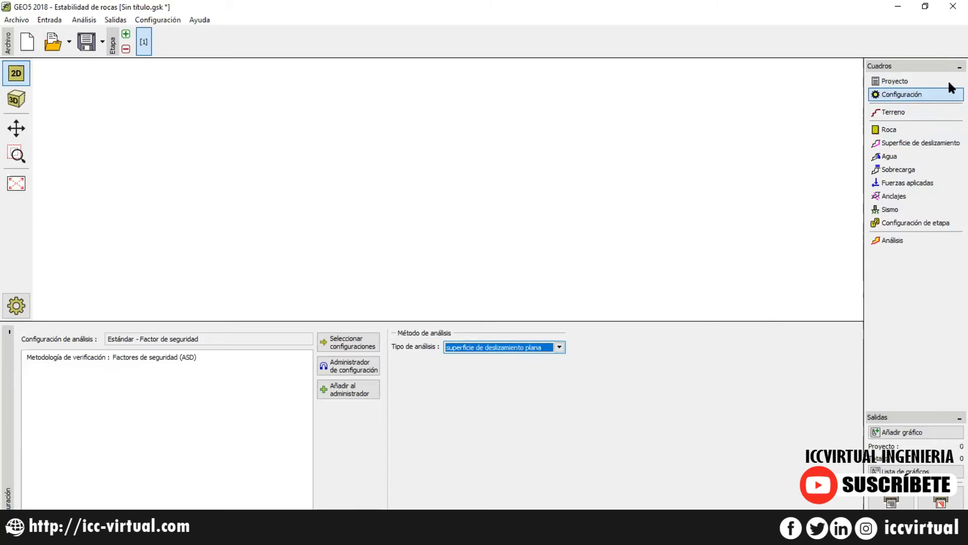
Add the first terrain section by inclination and length, with a 70° dip and a 2 m horizontal length.
{"action": "left_click", "coordinate": [902, 114]}
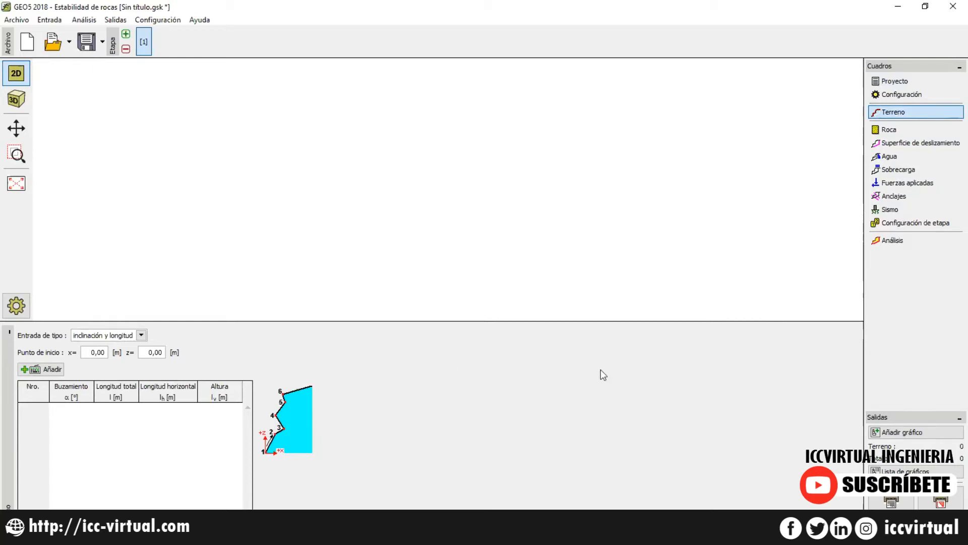
{"action": "left_click", "coordinate": [142, 336]}
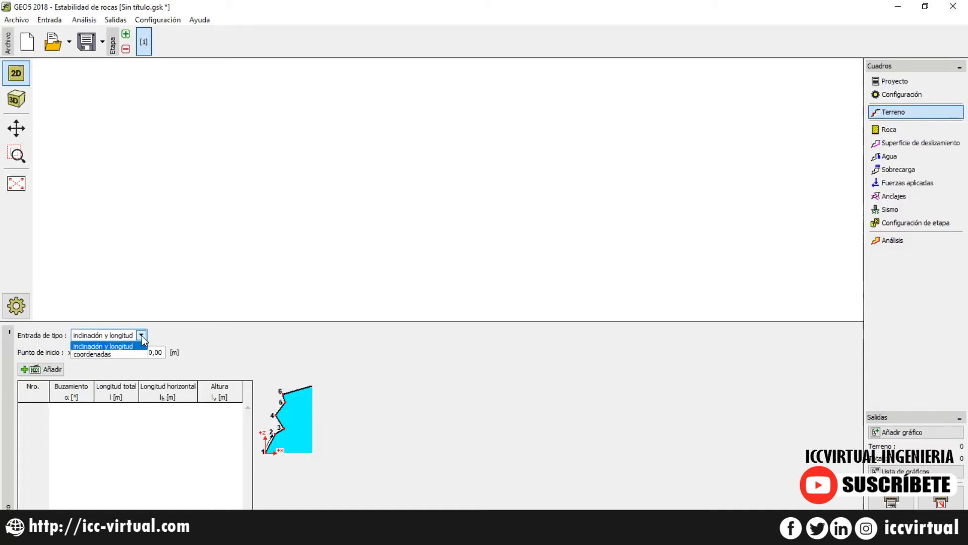
{"action": "left_click", "coordinate": [142, 339]}
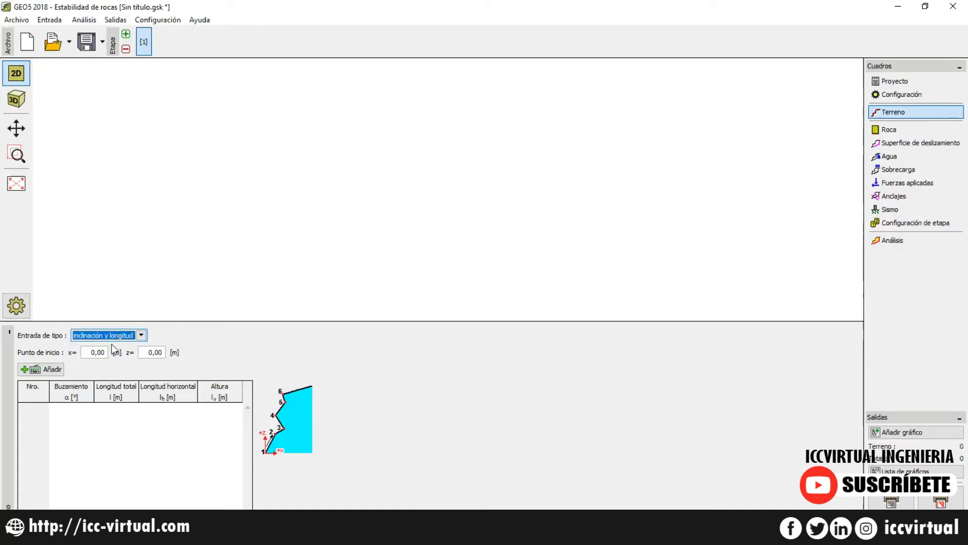
{"action": "left_click", "coordinate": [53, 370]}
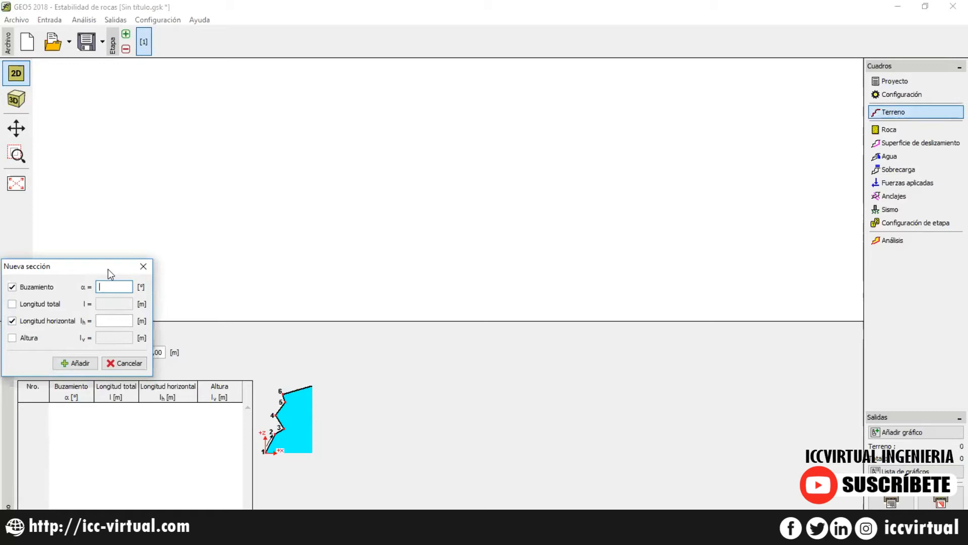
{"action": "type", "text": "0"}
{"action": "key", "text": "Tab"}
{"action": "key", "text": "Tab"}
{"action": "key", "text": "Tab"}
{"action": "type", "text": "2"}
{"action": "key", "text": "Tab"}
{"action": "key", "text": "Tab"}
{"action": "key", "text": "Tab"}
{"action": "key", "text": "Return"}
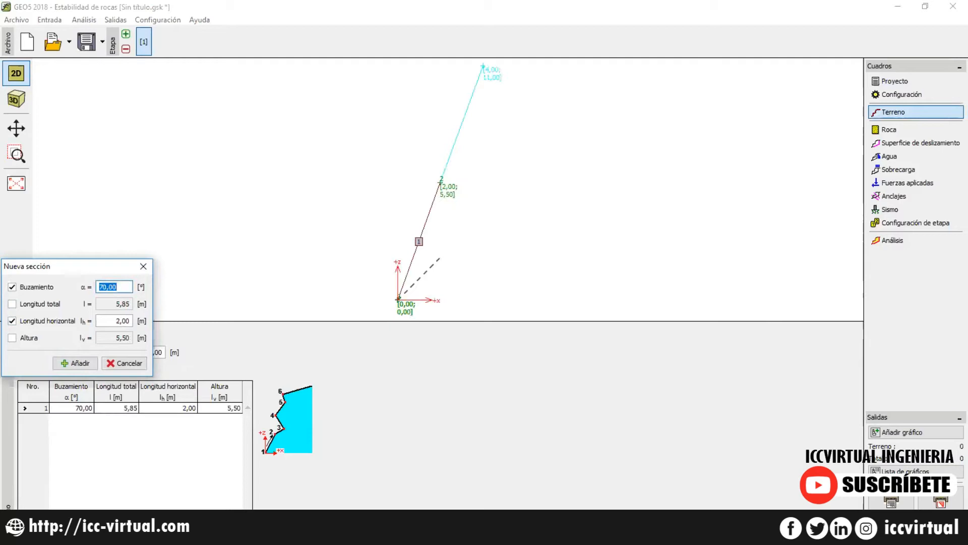
Add a second terrain section with a 120° dip and a -1 m horizontal length.
{"action": "type", "text": "120"}
{"action": "key", "text": "Tab"}
{"action": "key", "text": "Tab"}
{"action": "key", "text": "Tab"}
{"action": "type", "text": "-1"}
{"action": "key", "text": "Tab"}
{"action": "key", "text": "Tab"}
{"action": "key", "text": "Tab"}
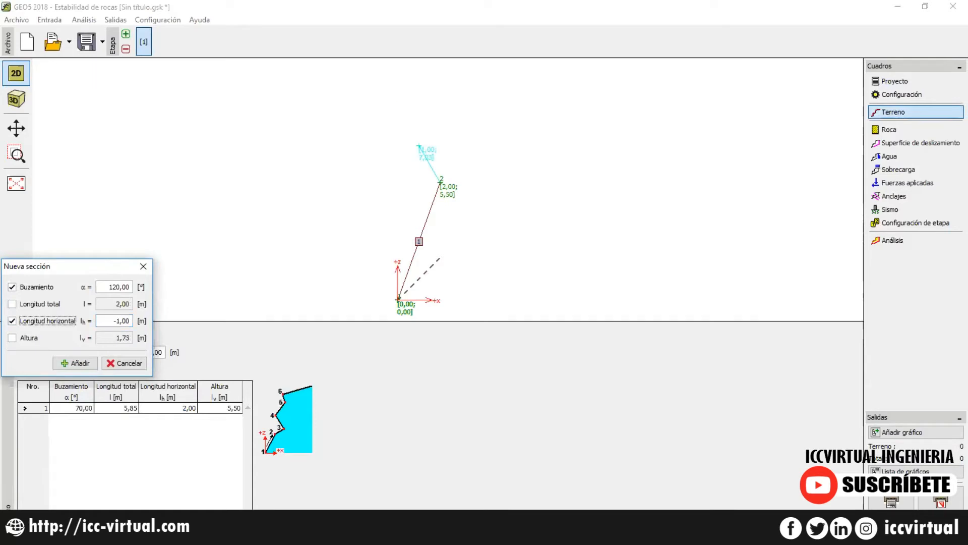
{"action": "key", "text": "Return"}
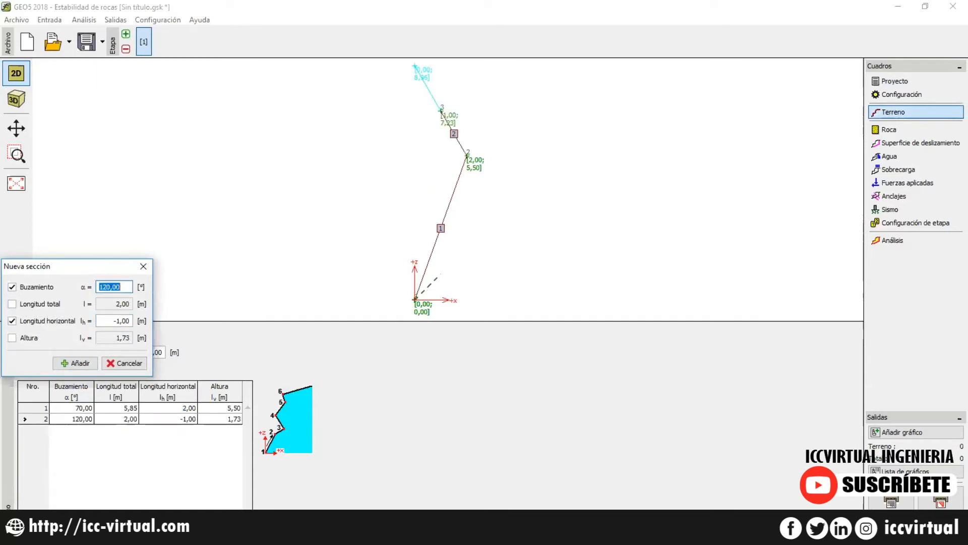
Add a third terrain section with a 50° dip and a 5 m horizontal length.
{"action": "type", "text": "50"}
{"action": "key", "text": "Tab"}
{"action": "key", "text": "Tab"}
{"action": "key", "text": "Tab"}
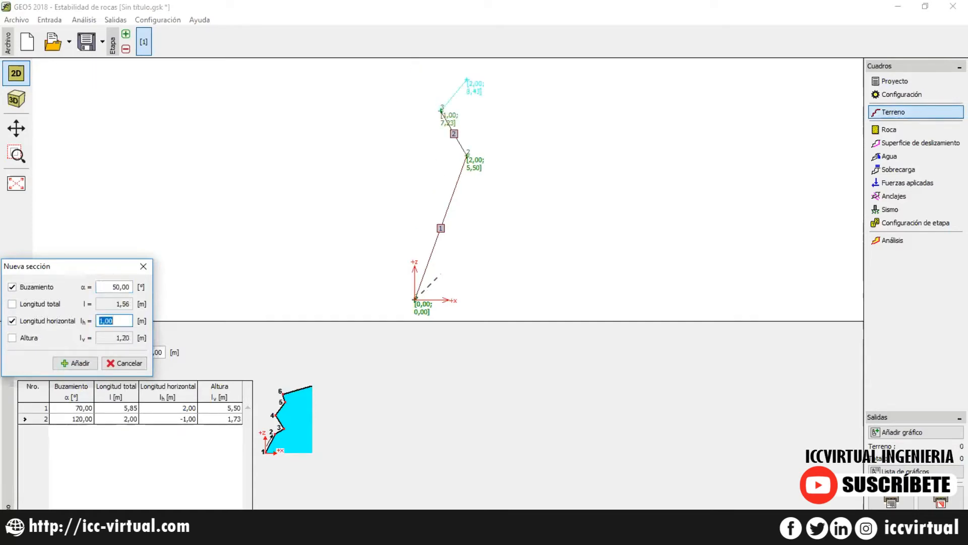
{"action": "type", "text": "5"}
{"action": "key", "text": "Tab"}
{"action": "key", "text": "Tab"}
{"action": "key", "text": "Tab"}
{"action": "key", "text": "Return"}
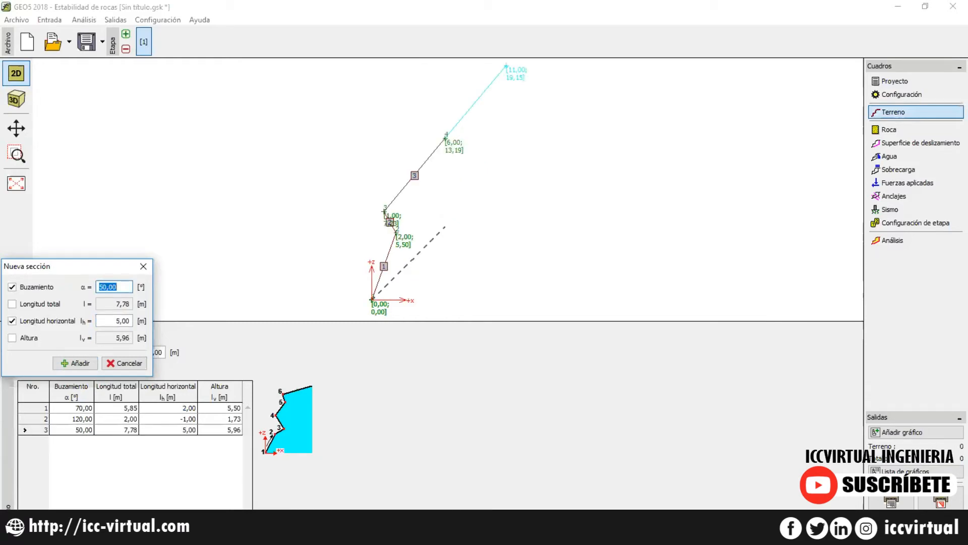
Add a fourth terrain section with a 10° dip and a 12 m horizontal length, and finish entering sections.
{"action": "type", "text": "10"}
{"action": "key", "text": "Tab"}
{"action": "key", "text": "Tab"}
{"action": "key", "text": "Tab"}
{"action": "type", "text": "12"}
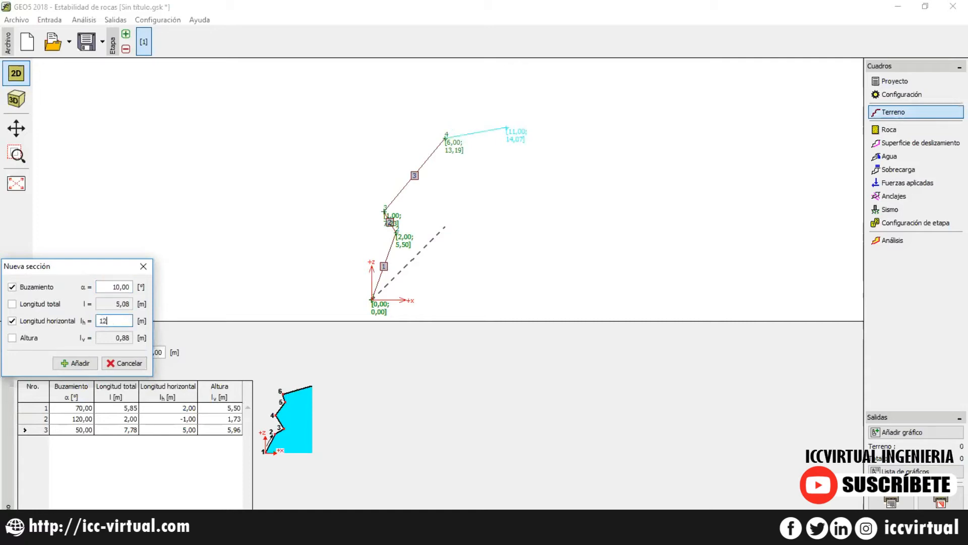
{"action": "key", "text": "Tab"}
{"action": "key", "text": "Tab"}
{"action": "key", "text": "Tab"}
{"action": "key", "text": "Return"}
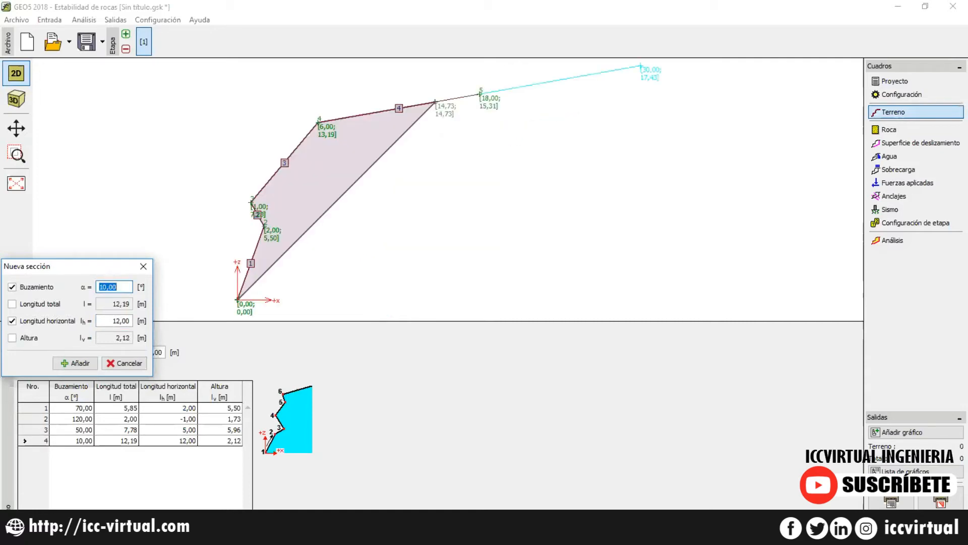
{"action": "left_click", "coordinate": [144, 269]}
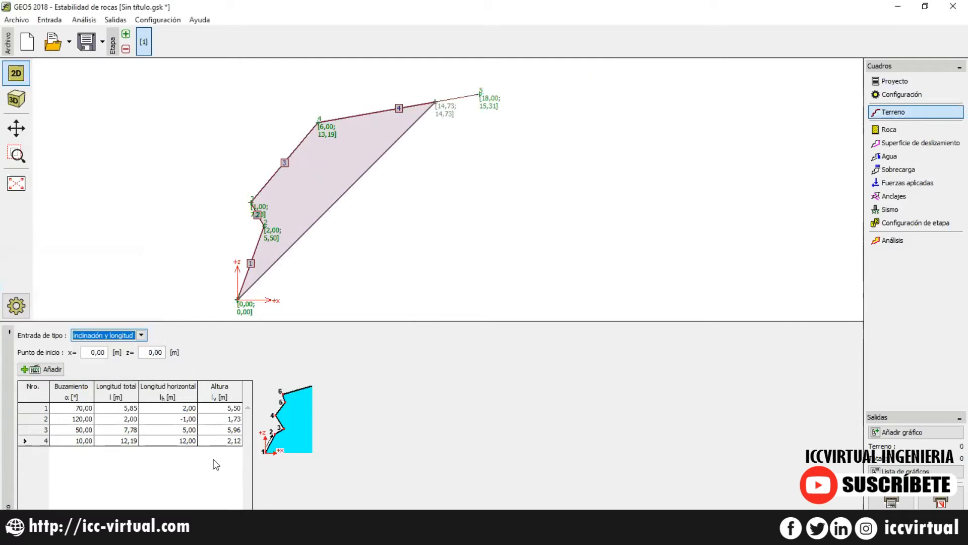
{"action": "left_click", "coordinate": [76, 409]}
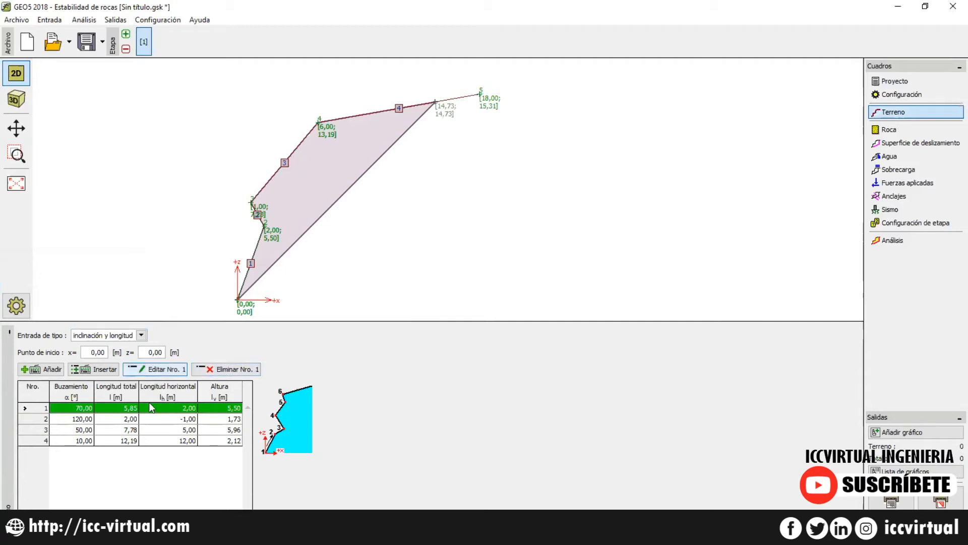
{"action": "left_click", "coordinate": [182, 481]}
{"action": "left_click", "coordinate": [42, 369]}
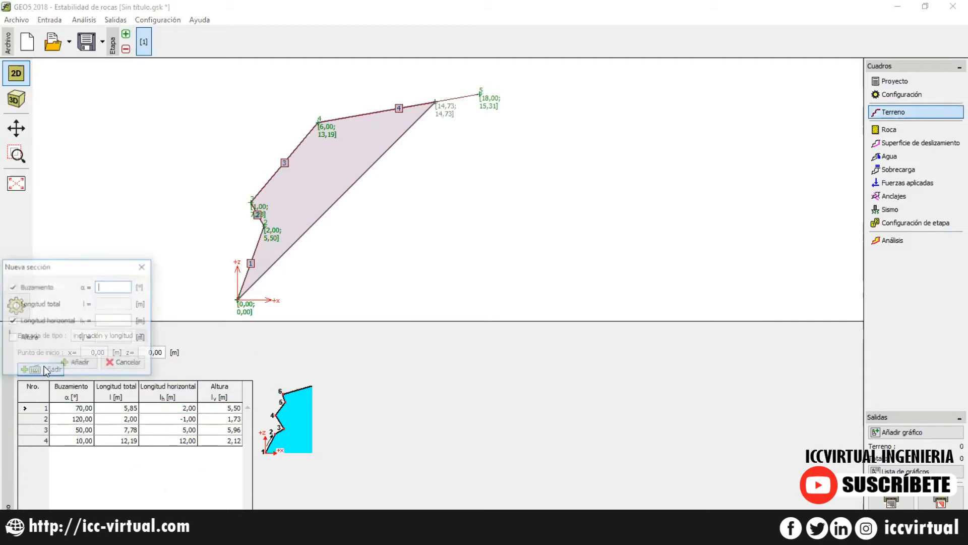
{"action": "left_click", "coordinate": [144, 265]}
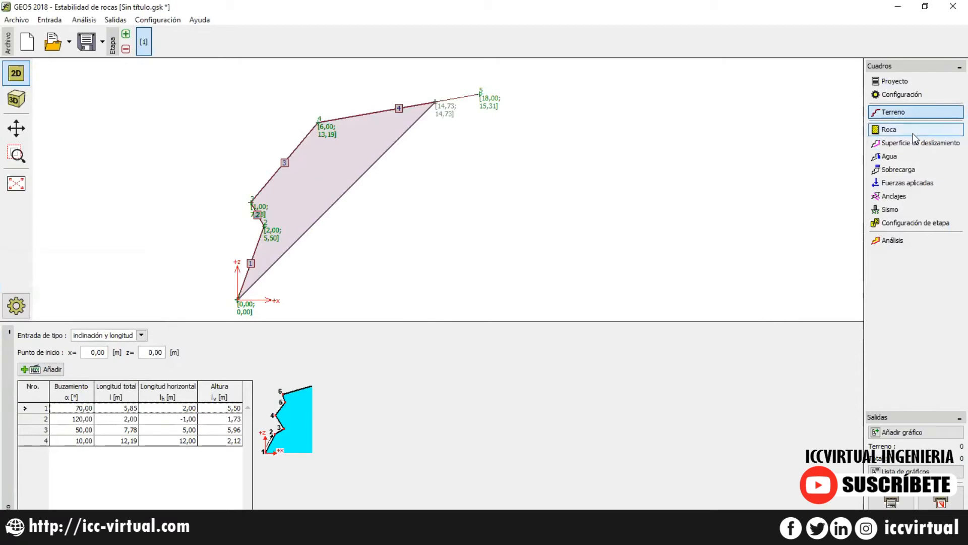
Set the rock's unit weight to 25 kN/m³ and keep Mohr-Coulomb as the shear strength model.
{"action": "left_click", "coordinate": [913, 135]}
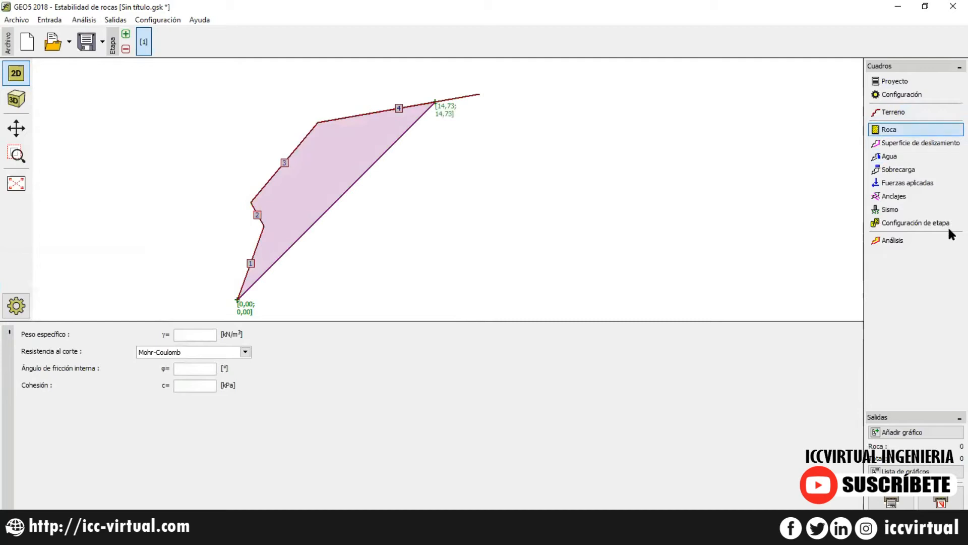
{"action": "left_click", "coordinate": [186, 336]}
{"action": "type", "text": "25"}
{"action": "left_click", "coordinate": [196, 371]}
{"action": "left_click", "coordinate": [196, 370]}
{"action": "left_click", "coordinate": [200, 351]}
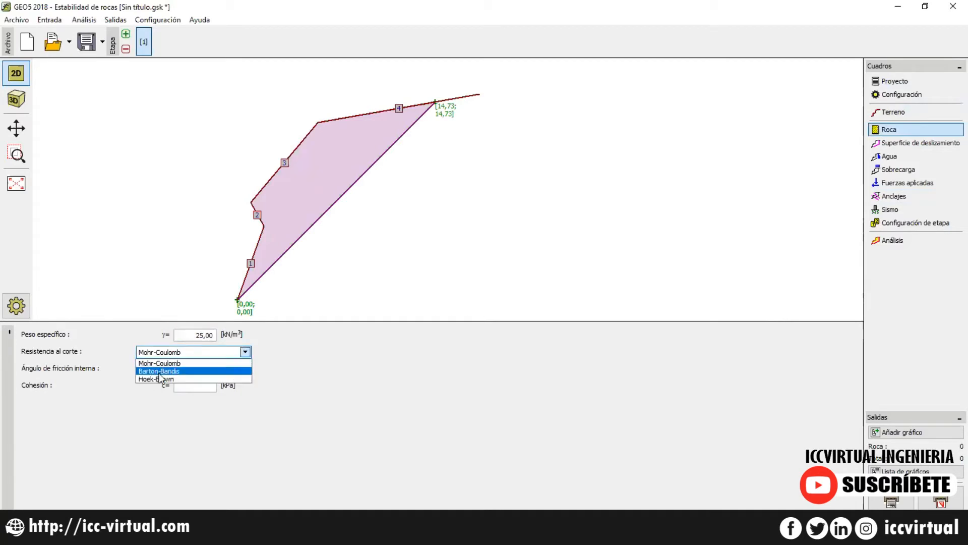
{"action": "left_click", "coordinate": [186, 362]}
Set the rock's angle of internal friction to 36° and its cohesion to 15 kPa.
{"action": "left_click", "coordinate": [193, 373]}
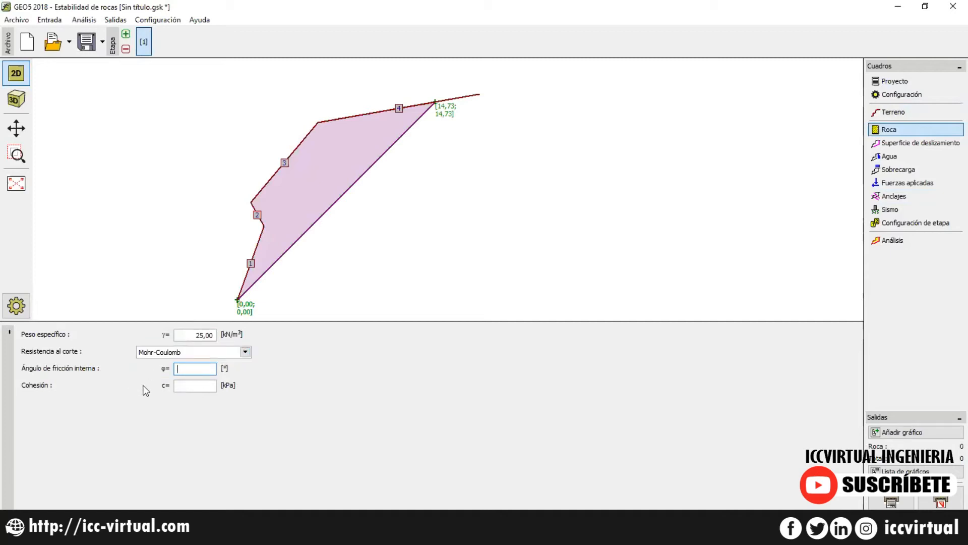
{"action": "type", "text": "36"}
{"action": "left_click", "coordinate": [195, 385]}
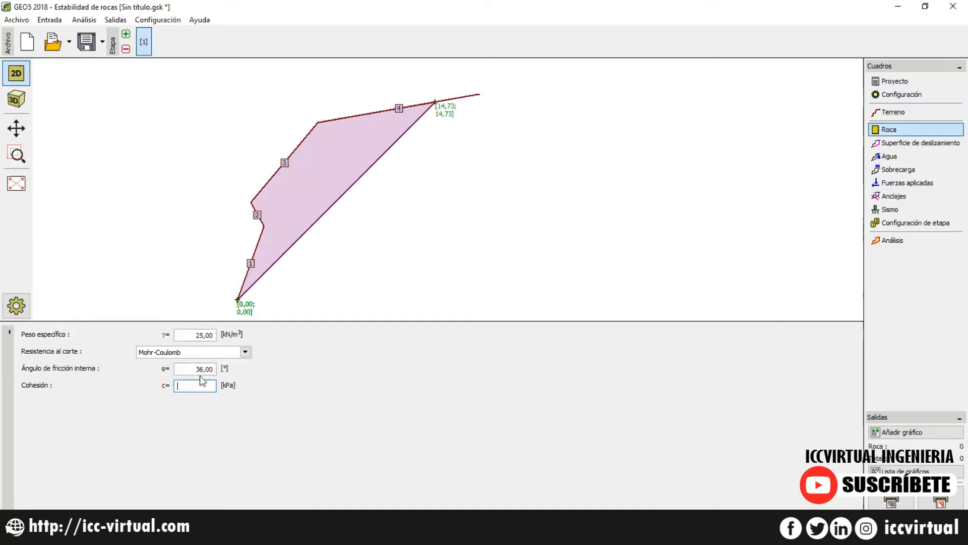
{"action": "type", "text": "15"}
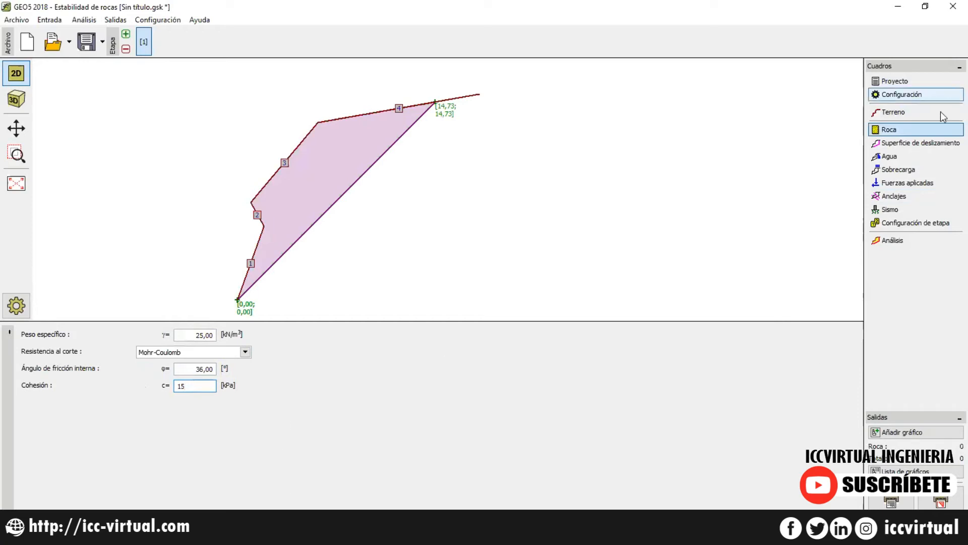
Set the sliding surface point to x = 1 m and z = 2 m.
{"action": "left_click", "coordinate": [917, 144]}
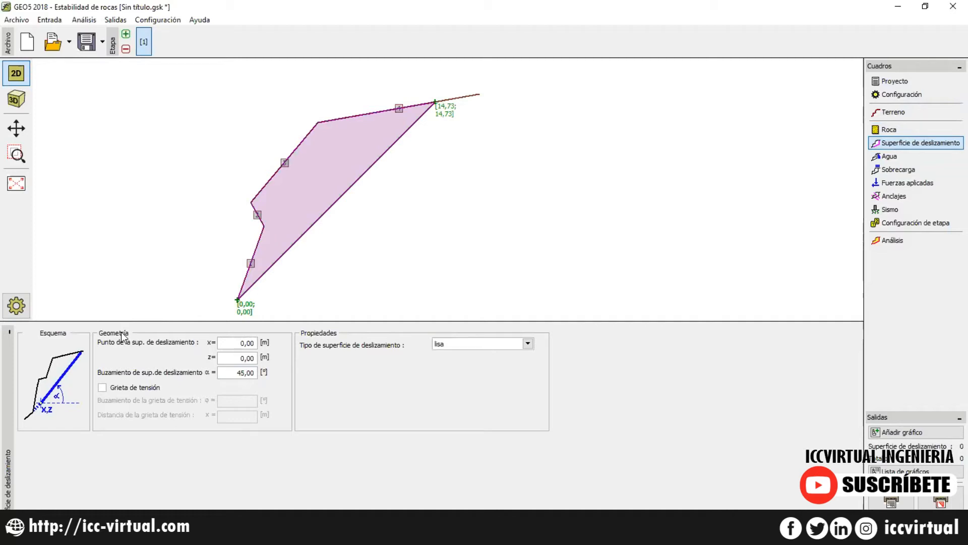
{"action": "left_click", "coordinate": [244, 343]}
{"action": "left_click_drag", "start_coordinate": [245, 344], "coordinate": [210, 348]}
{"action": "left_click", "coordinate": [244, 358]}
{"action": "left_click_drag", "start_coordinate": [245, 358], "coordinate": [217, 358]}
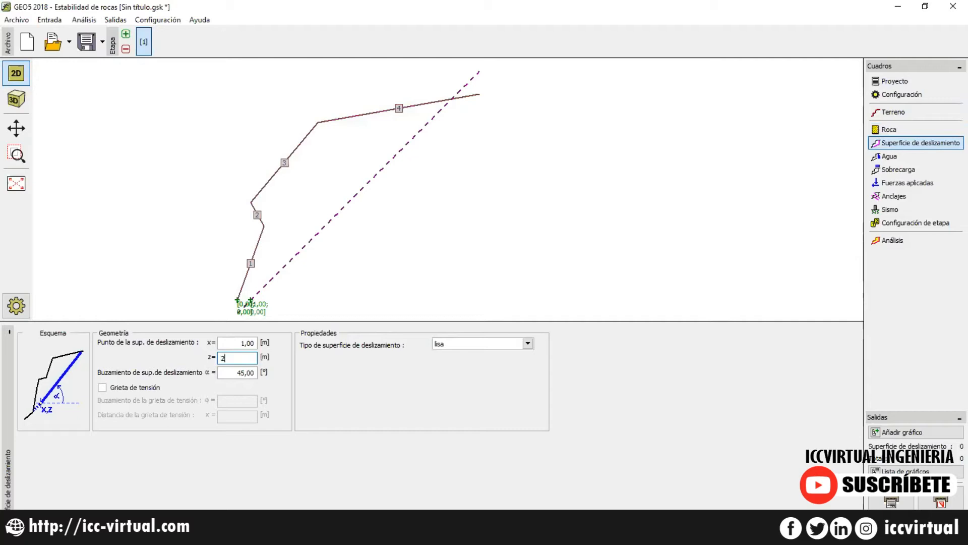
Set the dip of the sliding surface to 46°.
{"action": "left_click", "coordinate": [231, 374]}
{"action": "key", "text": "BackSpace"}
{"action": "key", "text": "Delete"}
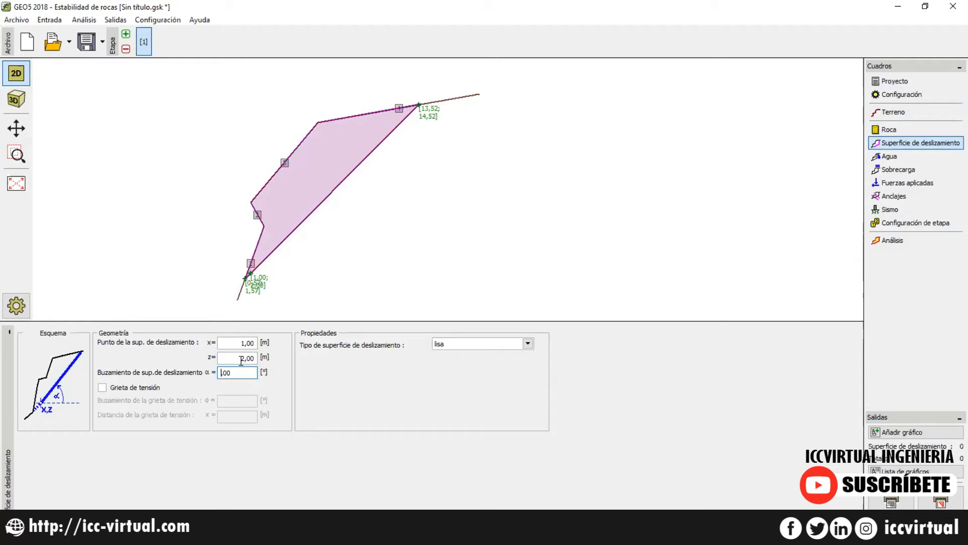
{"action": "type", "text": "446"}
{"action": "key", "text": "BackSpace"}
{"action": "key", "text": "BackSpace"}
{"action": "type", "text": "6"}
Enable a tension crack with a 0° dip at a distance of 9 m, keeping the sliding surface type smooth (lisa).
{"action": "left_click", "coordinate": [103, 387]}
{"action": "left_click", "coordinate": [254, 401]}
{"action": "left_click", "coordinate": [253, 401]}
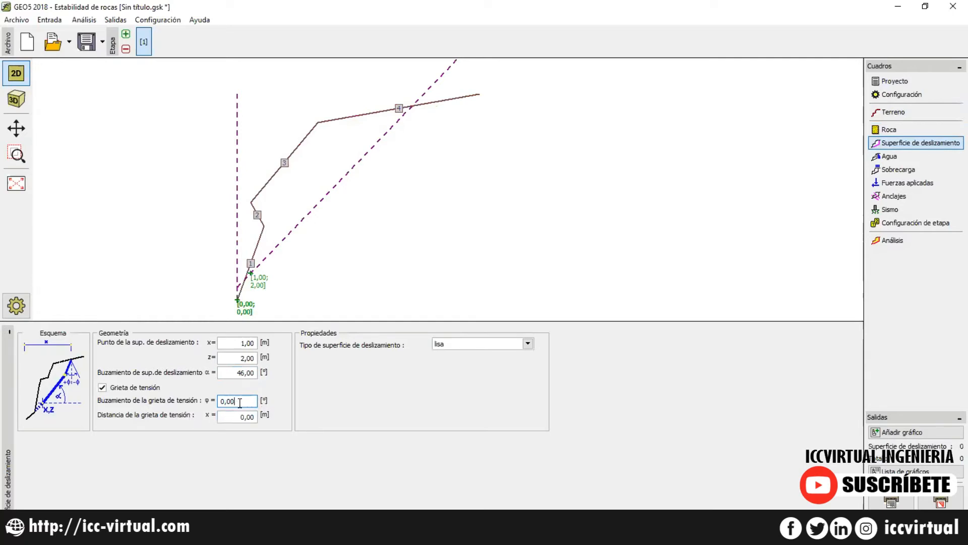
{"action": "key", "text": "Tab"}
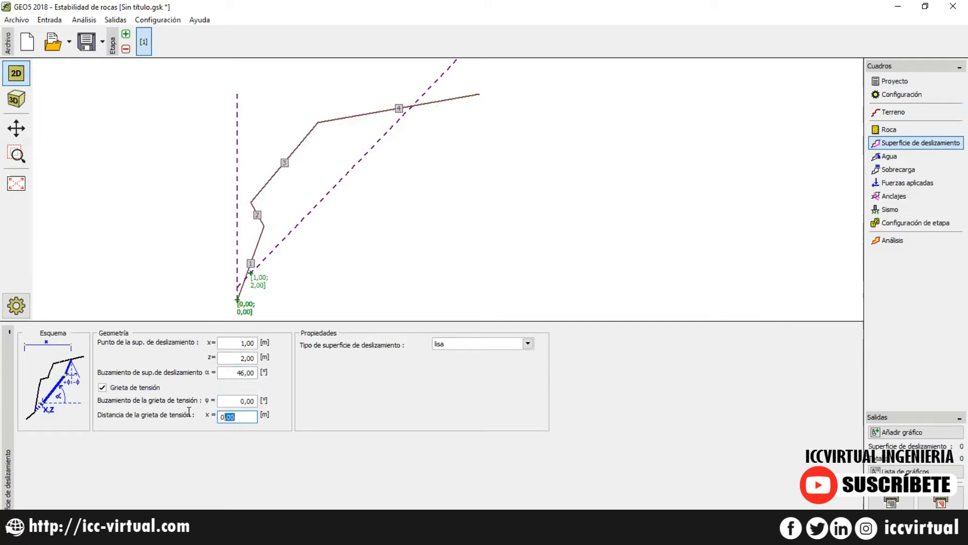
{"action": "type", "text": "9"}
{"action": "left_click", "coordinate": [528, 343]}
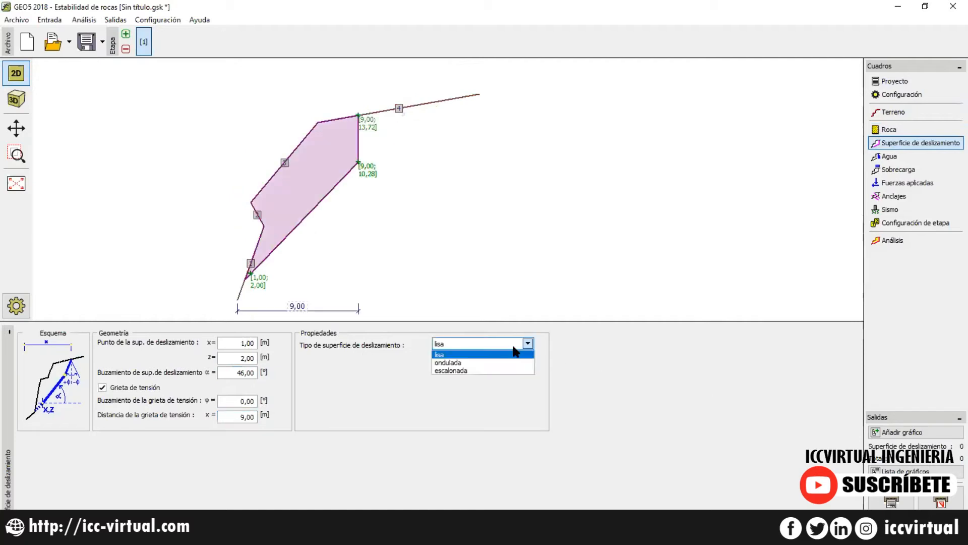
{"action": "left_click", "coordinate": [442, 356]}
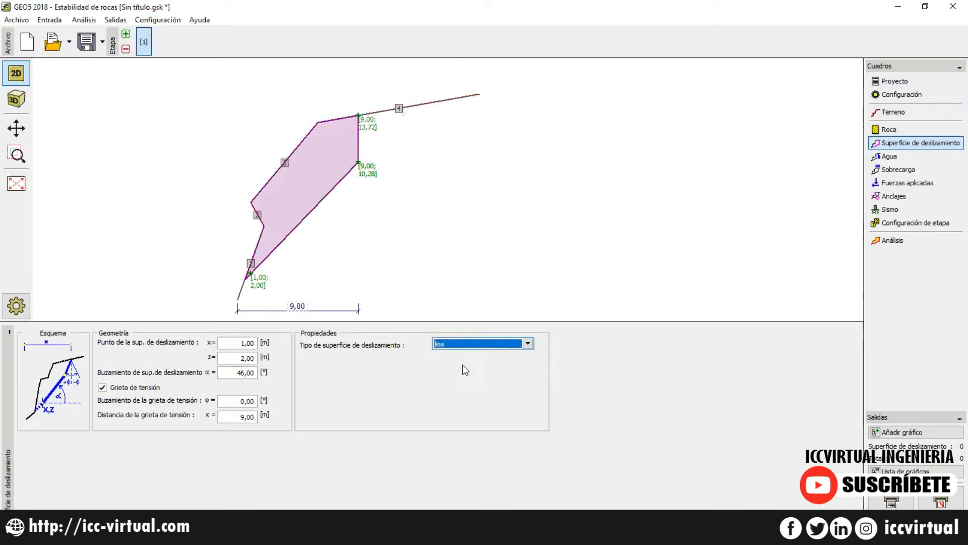
Examine the available groundwater configurations and the input data each one requires.
{"action": "left_click", "coordinate": [892, 157]}
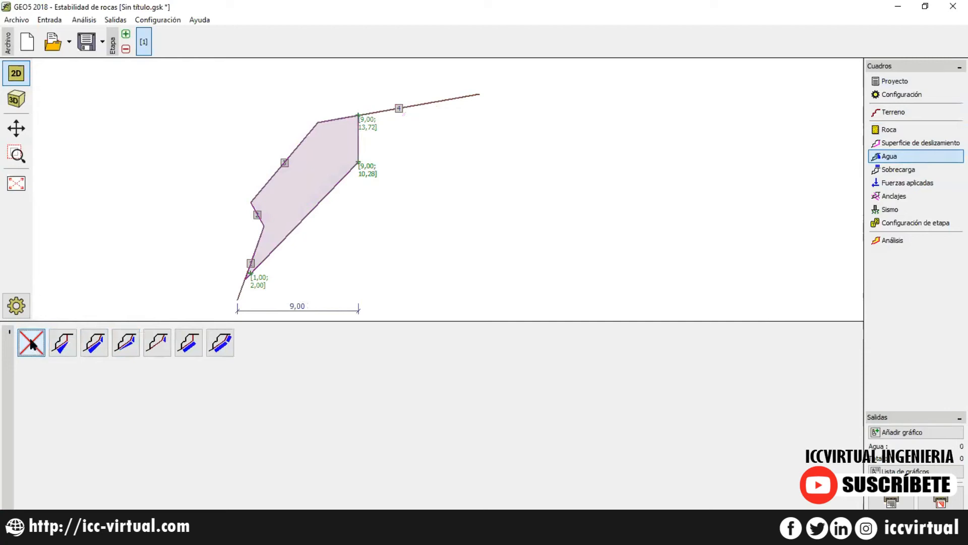
{"action": "left_click", "coordinate": [71, 346]}
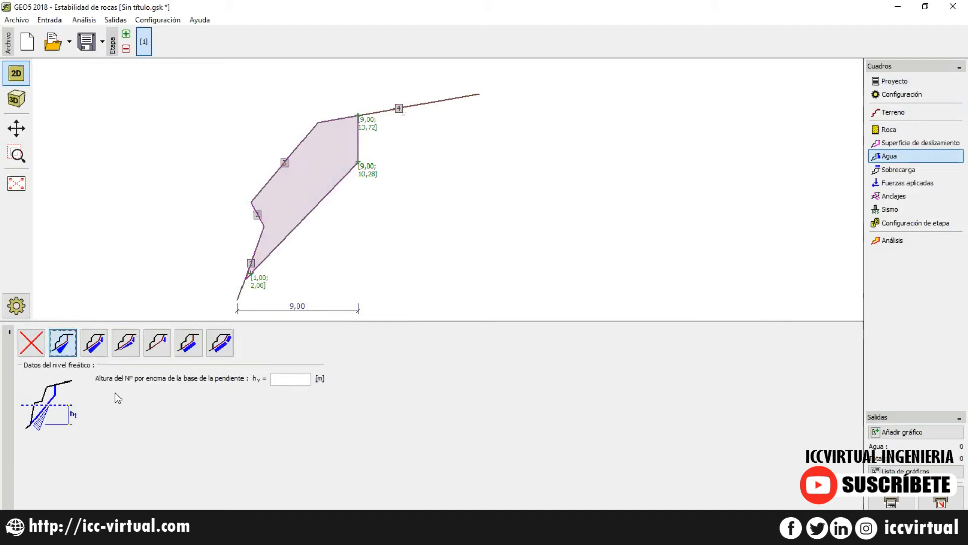
{"action": "left_click", "coordinate": [102, 344]}
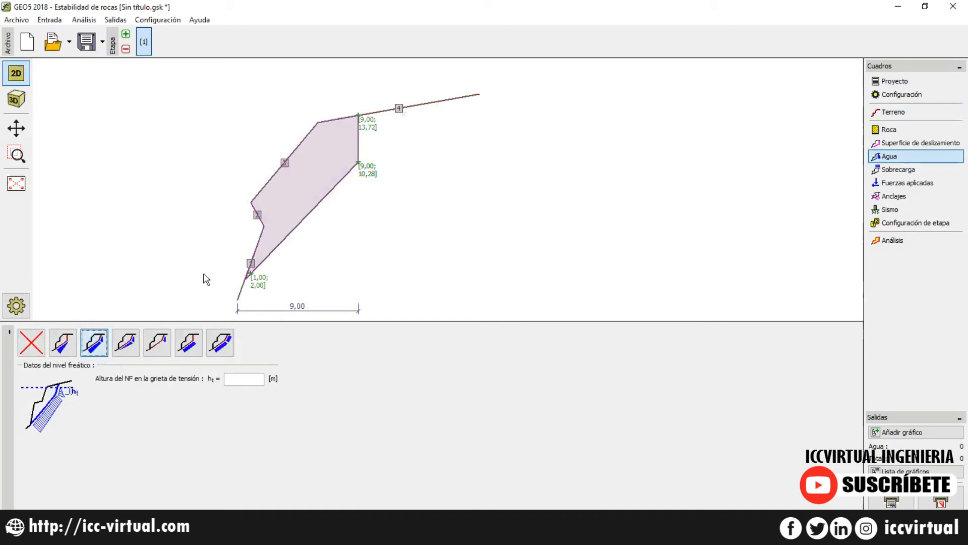
{"action": "left_click", "coordinate": [125, 350]}
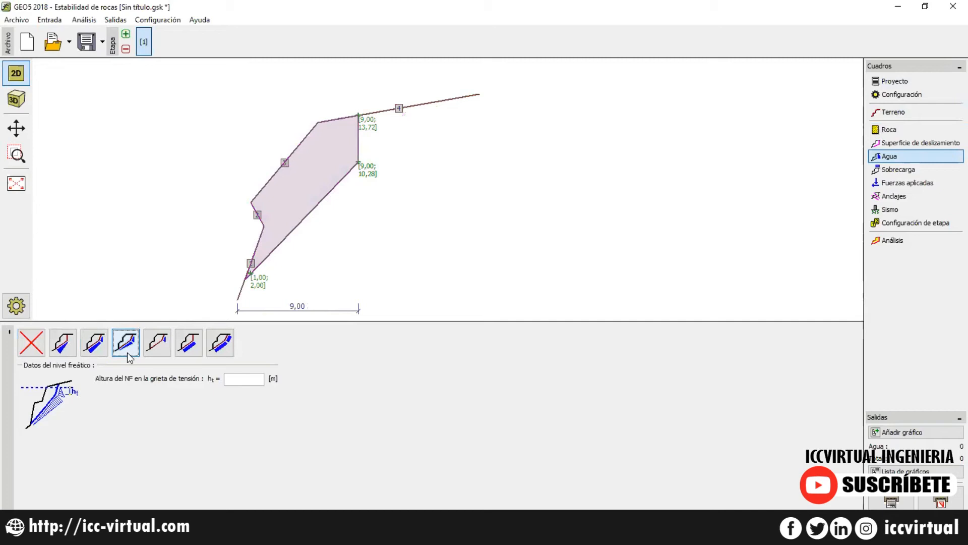
{"action": "left_click", "coordinate": [160, 344]}
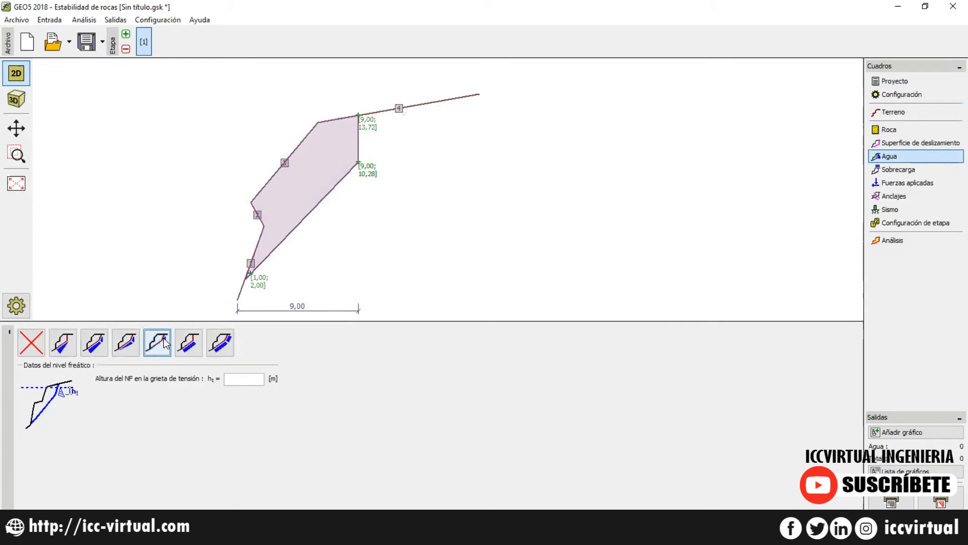
{"action": "left_click", "coordinate": [191, 350]}
{"action": "left_click", "coordinate": [214, 348]}
{"action": "left_click", "coordinate": [194, 348]}
{"action": "left_click", "coordinate": [210, 350]}
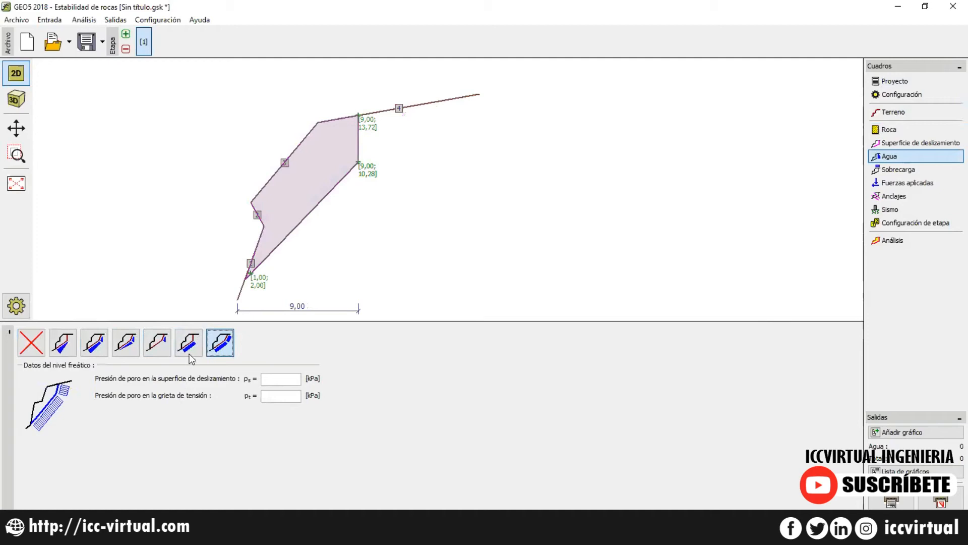
{"action": "left_click", "coordinate": [189, 343]}
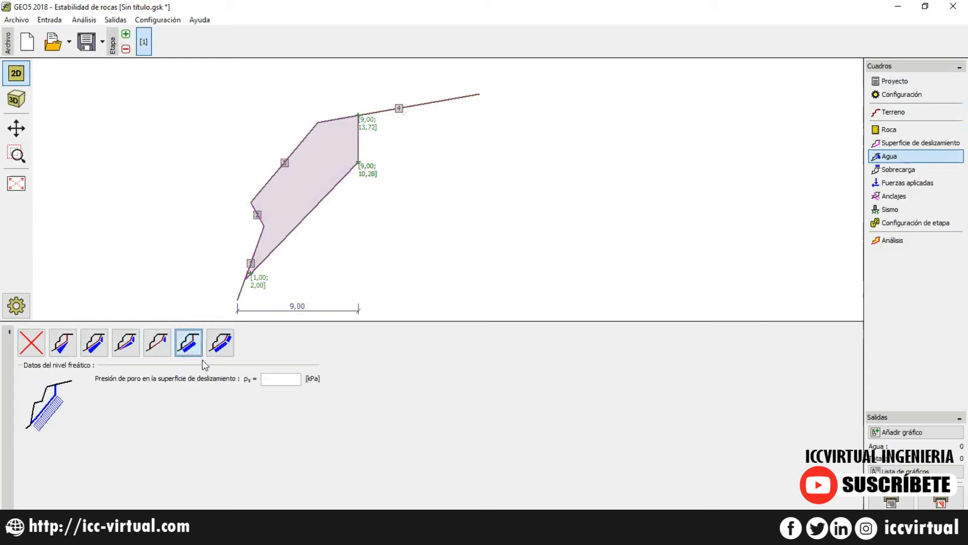
{"action": "left_click", "coordinate": [220, 344]}
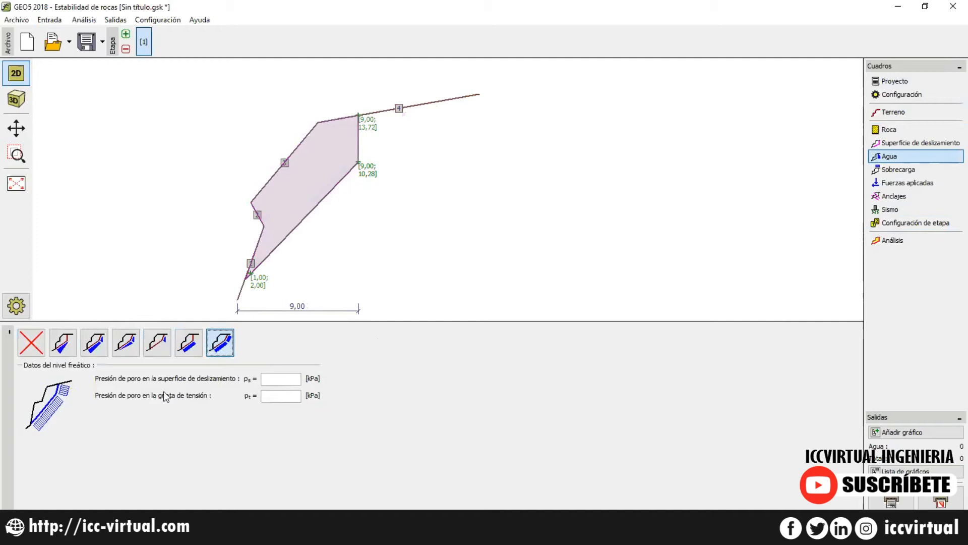
Choose the tension-crack groundwater type with sliding-surface pressure growing toward the toe, and set the water height in the crack to 1 m.
{"action": "left_click", "coordinate": [99, 344]}
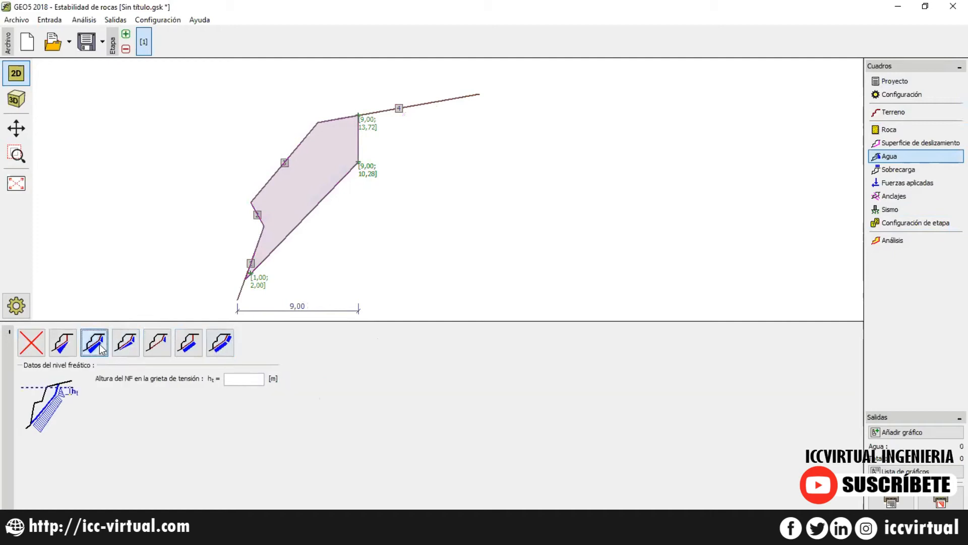
{"action": "left_click", "coordinate": [260, 379]}
{"action": "type", "text": "1"}
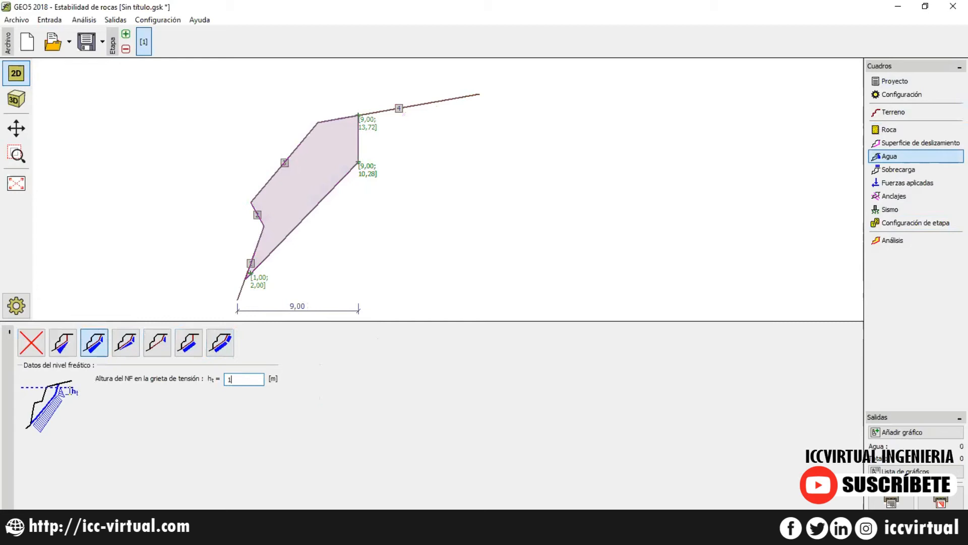
Add a permanent surface-type surcharge named SOBRECARGA 1 with a magnitude of 12 kN/m², and finish entering surcharges.
{"action": "left_click", "coordinate": [904, 174]}
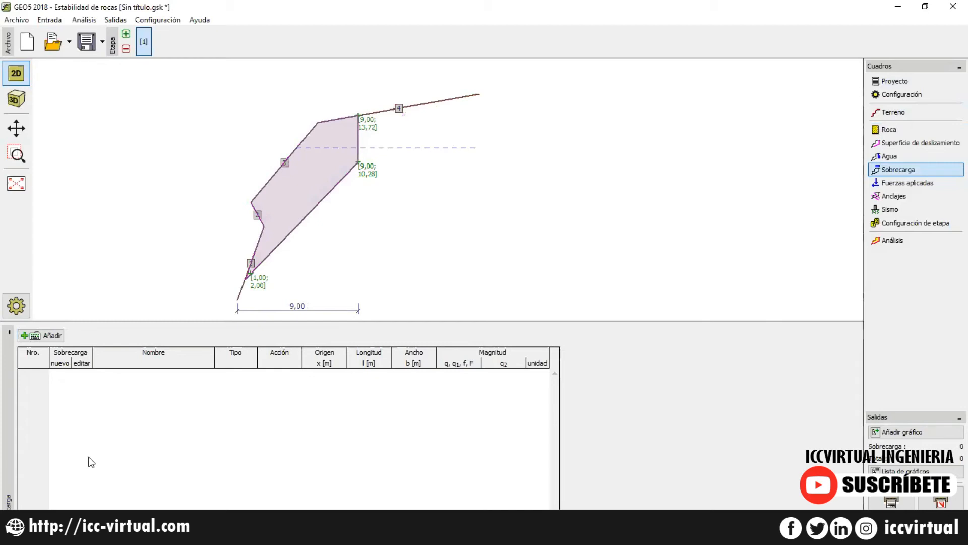
{"action": "left_click", "coordinate": [44, 335]}
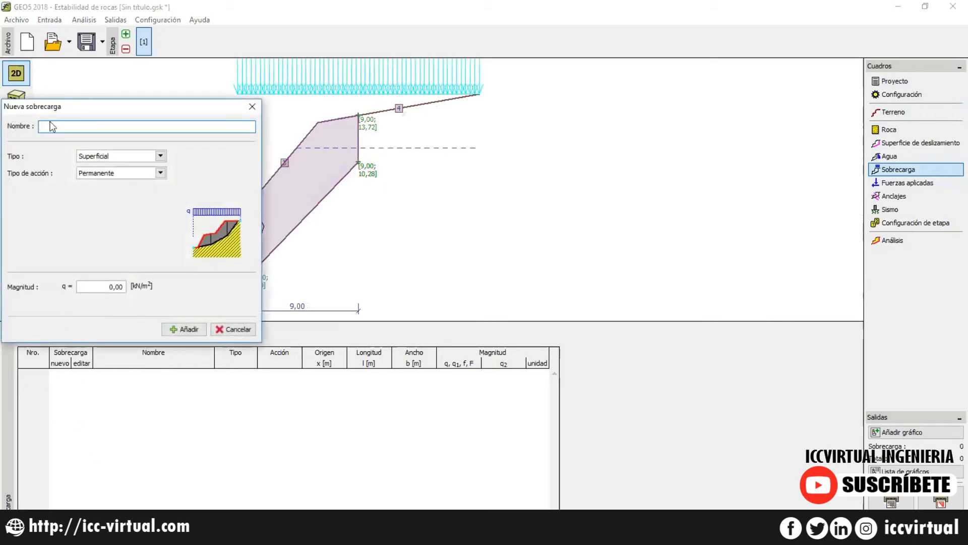
{"action": "type", "text": "SOBRECARGA 1"}
{"action": "left_click", "coordinate": [97, 157]}
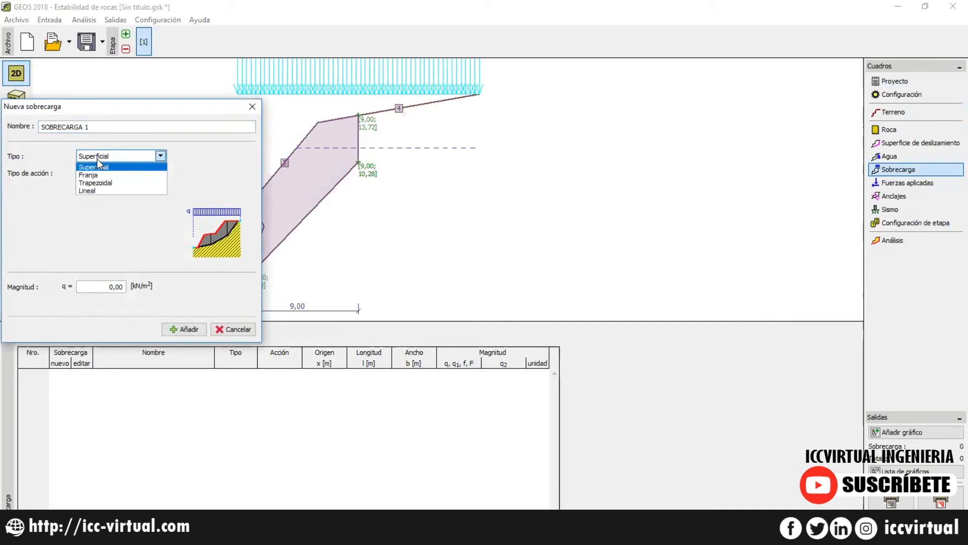
{"action": "left_click", "coordinate": [97, 159]}
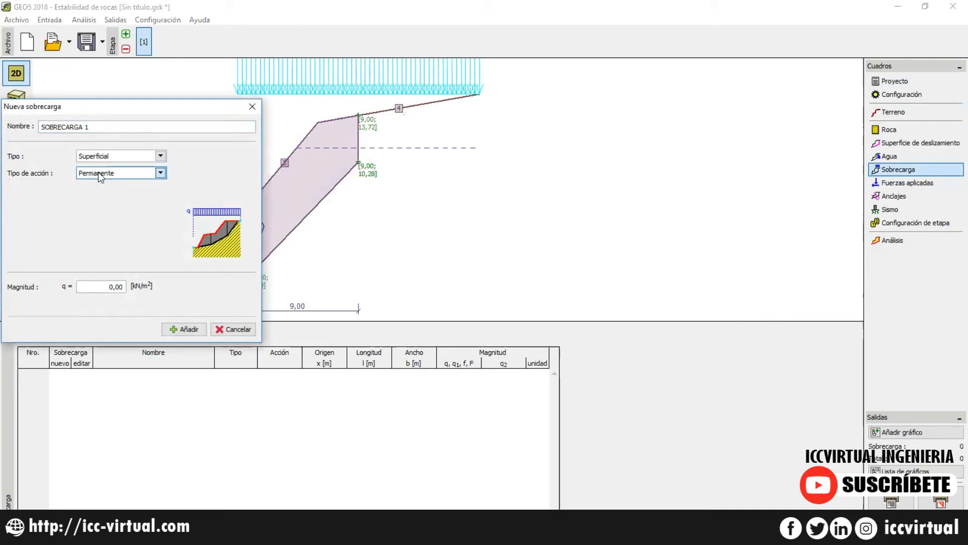
{"action": "left_click", "coordinate": [99, 174]}
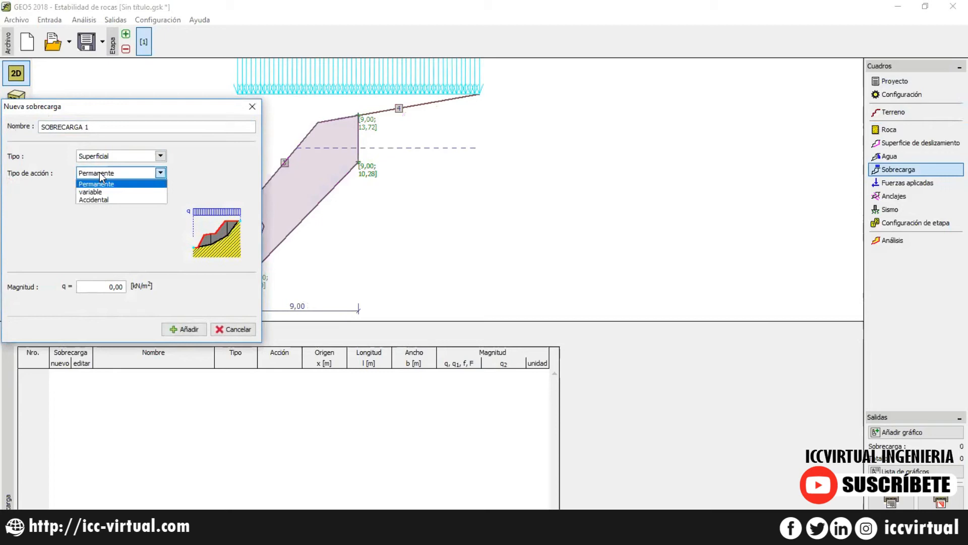
{"action": "left_click", "coordinate": [100, 175]}
{"action": "left_click_drag", "start_coordinate": [114, 286], "coordinate": [72, 259]}
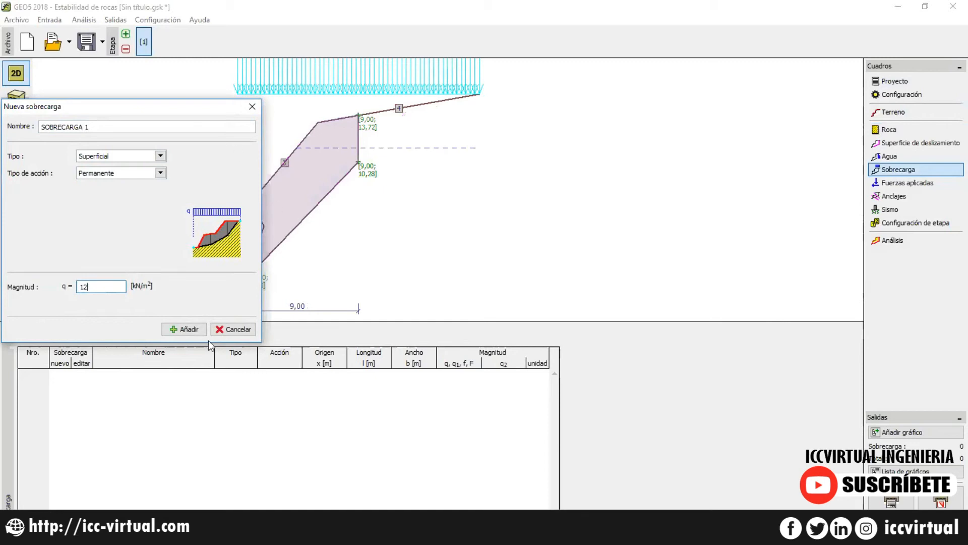
{"action": "type", "text": "12"}
{"action": "left_click", "coordinate": [191, 327]}
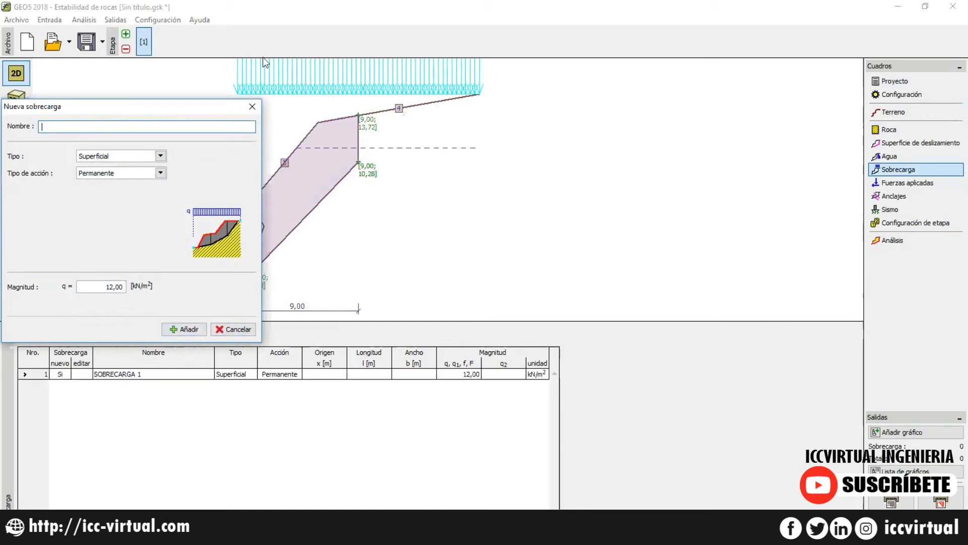
{"action": "left_click", "coordinate": [251, 107]}
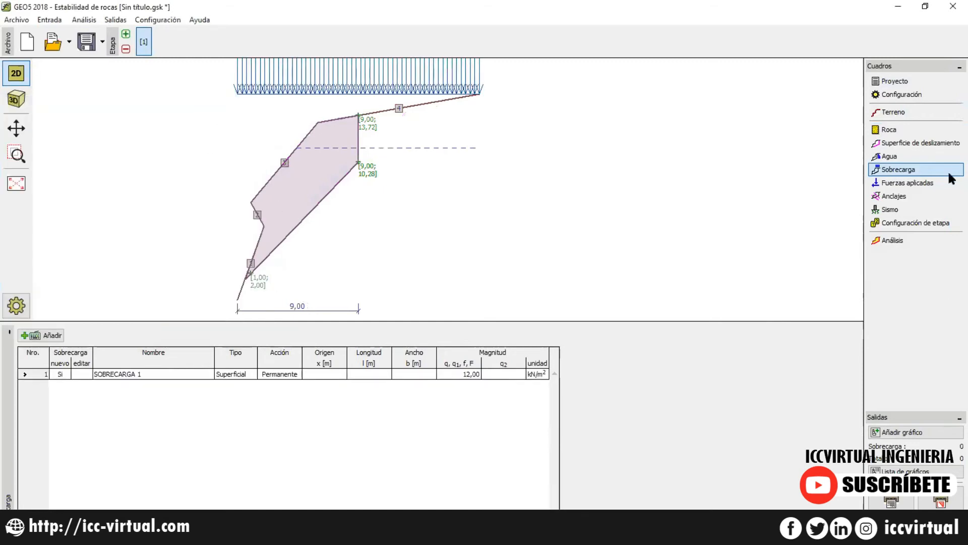
Start a new applied force named Fuerza 1 with a permanent action type.
{"action": "left_click", "coordinate": [921, 181]}
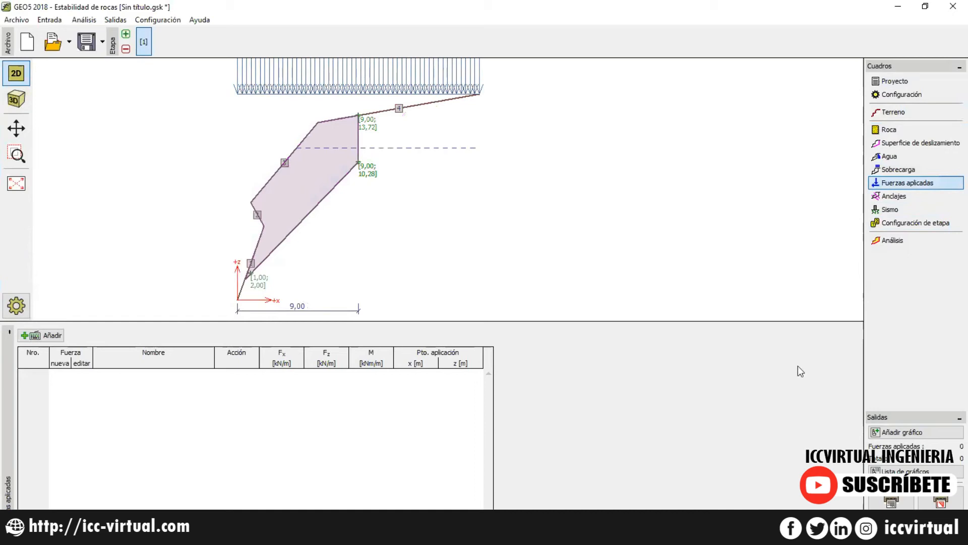
{"action": "left_click", "coordinate": [41, 335]}
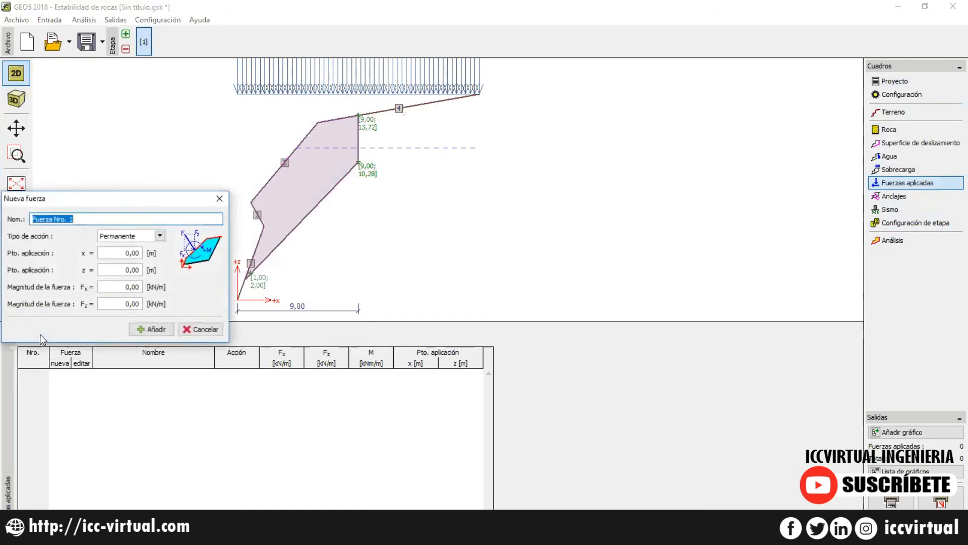
{"action": "left_click", "coordinate": [69, 218]}
{"action": "key", "text": "BackSpace"}
{"action": "key", "text": "BackSpace"}
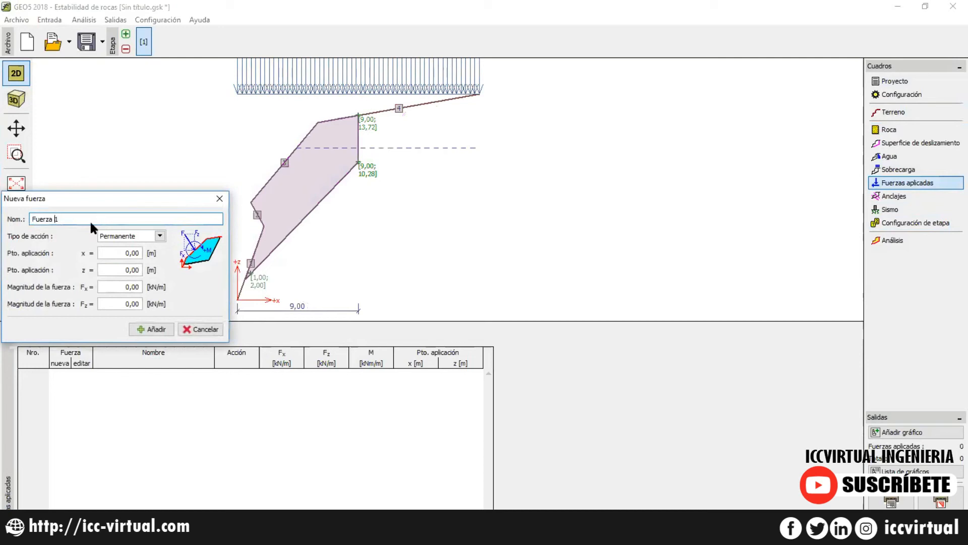
{"action": "left_click", "coordinate": [160, 236]}
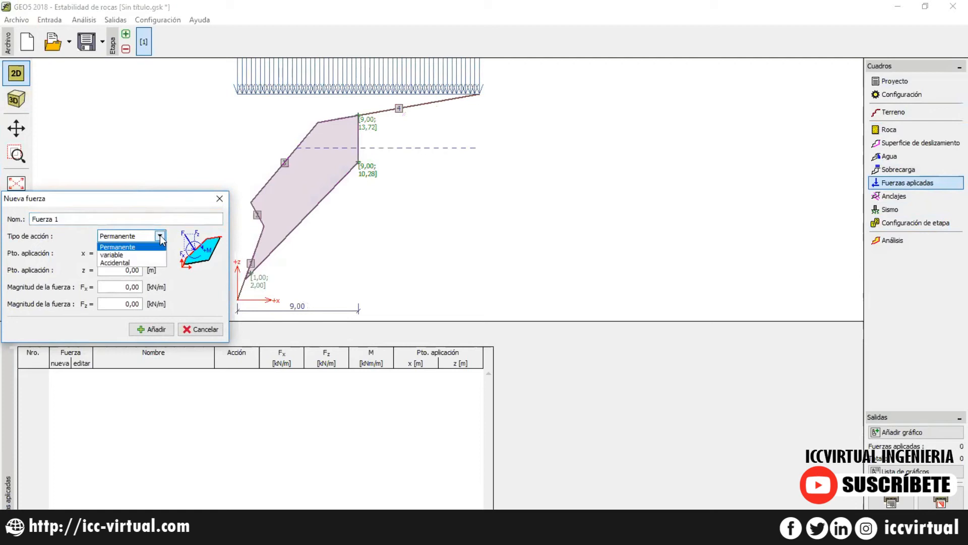
{"action": "left_click", "coordinate": [127, 247]}
{"action": "left_click", "coordinate": [127, 255]}
Set the force's application point to x = 2,50 m and z = 80 m.
{"action": "left_click_drag", "start_coordinate": [139, 254], "coordinate": [95, 255]}
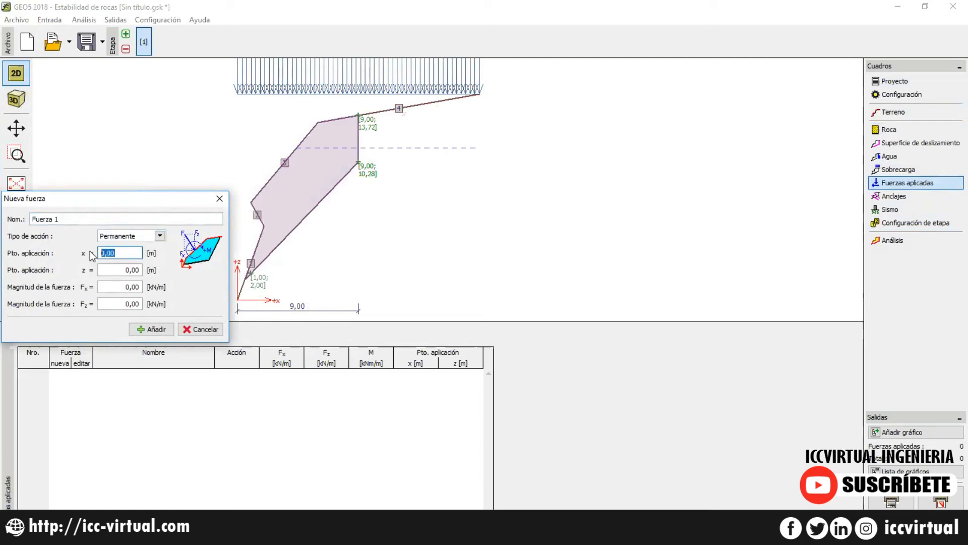
{"action": "key", "text": "BackSpace"}
{"action": "type", "text": "2,50"}
{"action": "left_click", "coordinate": [137, 271]}
{"action": "left_click_drag", "start_coordinate": [135, 271], "coordinate": [97, 275]}
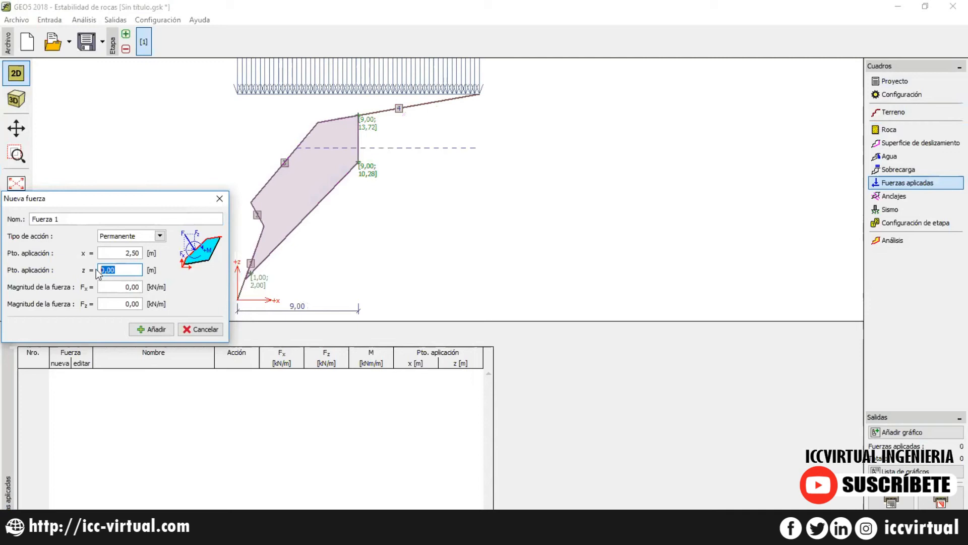
{"action": "key", "text": "BackSpace"}
{"action": "type", "text": "80"}
Set the force magnitude Fx to -30 kN/m with Fz at 0, add the force, and finish entering forces.
{"action": "left_click", "coordinate": [119, 288]}
{"action": "left_click_drag", "start_coordinate": [128, 288], "coordinate": [87, 287]}
{"action": "key", "text": "BackSpace"}
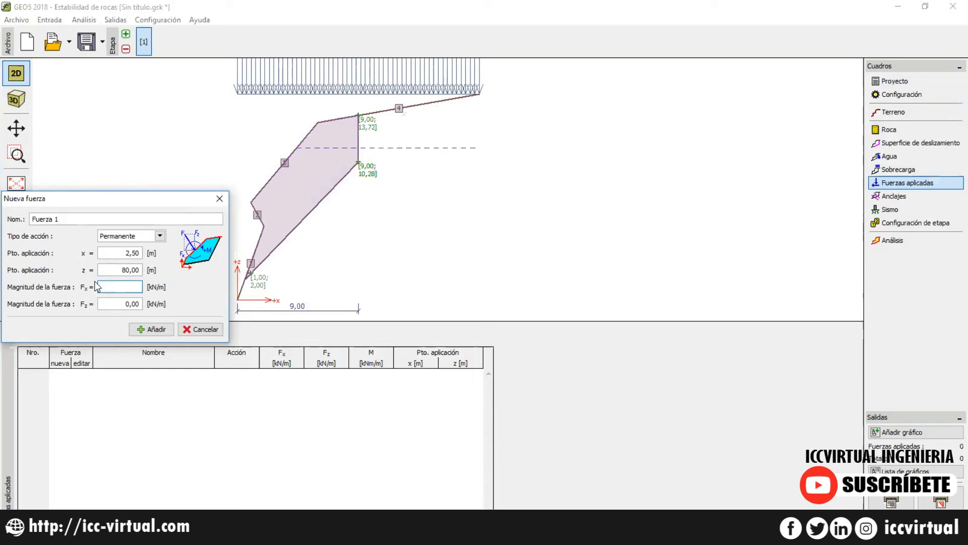
{"action": "type", "text": "-30"}
{"action": "left_click", "coordinate": [128, 306]}
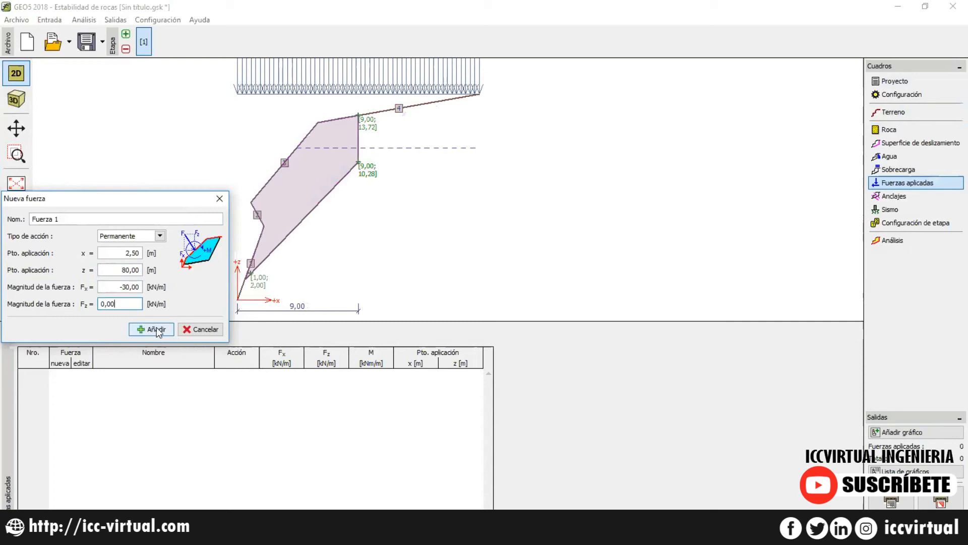
{"action": "left_click", "coordinate": [156, 329]}
{"action": "left_click", "coordinate": [220, 200]}
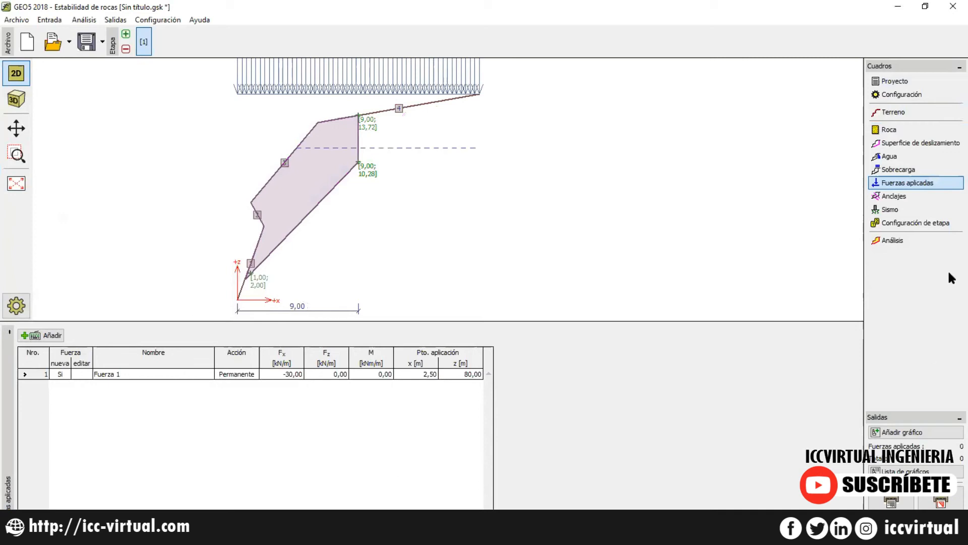
Start a new active anchor with its activation point at x = 1,82 m and z = -5,43 m.
{"action": "left_click", "coordinate": [909, 198]}
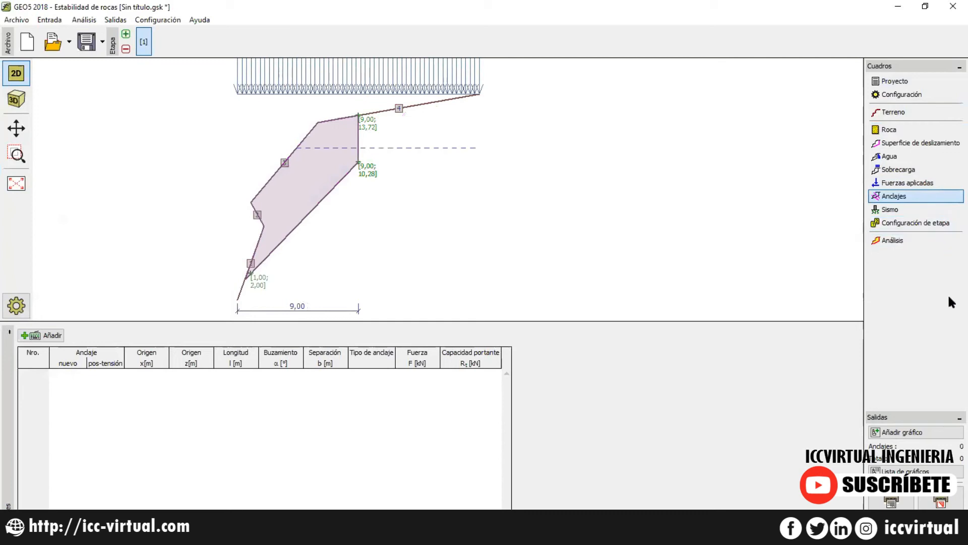
{"action": "left_click", "coordinate": [48, 336]}
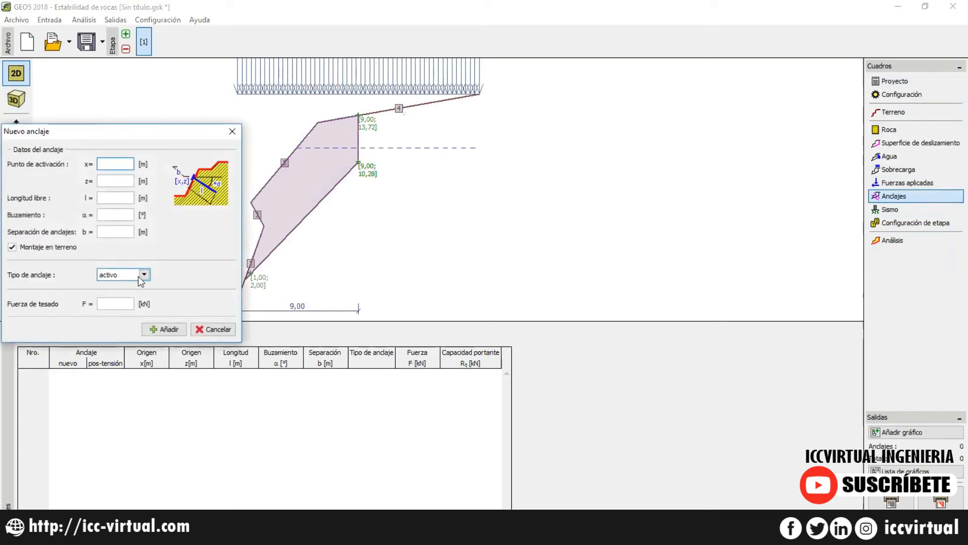
{"action": "left_click", "coordinate": [144, 274]}
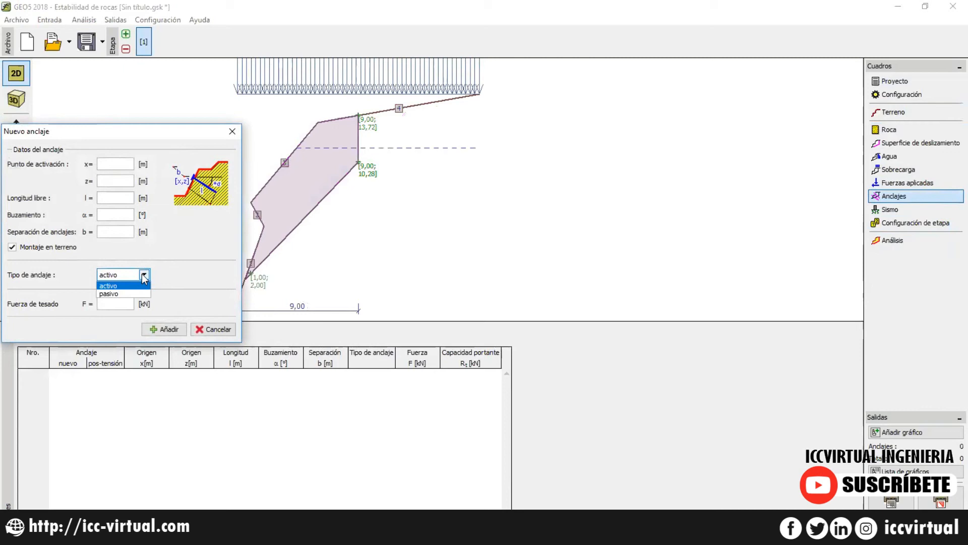
{"action": "left_click", "coordinate": [143, 275]}
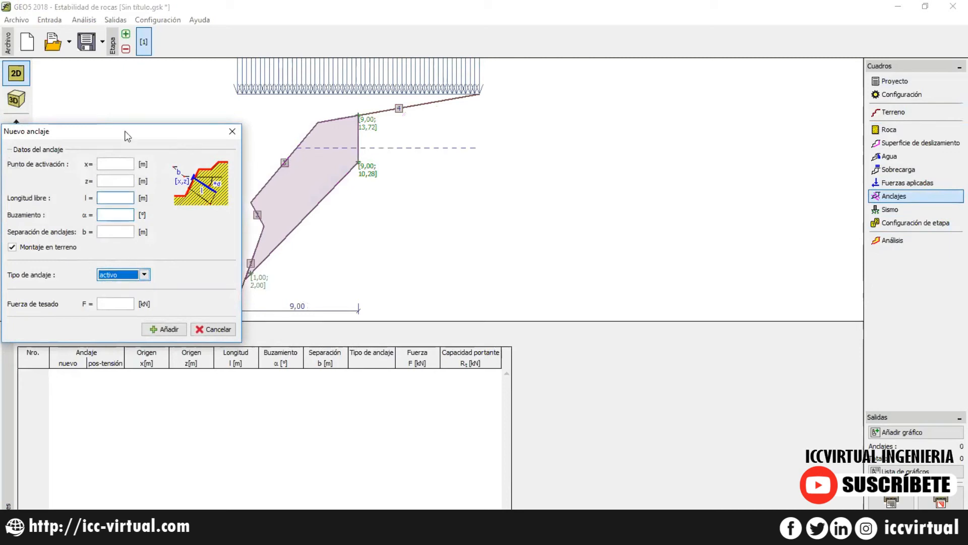
{"action": "left_click", "coordinate": [125, 165]}
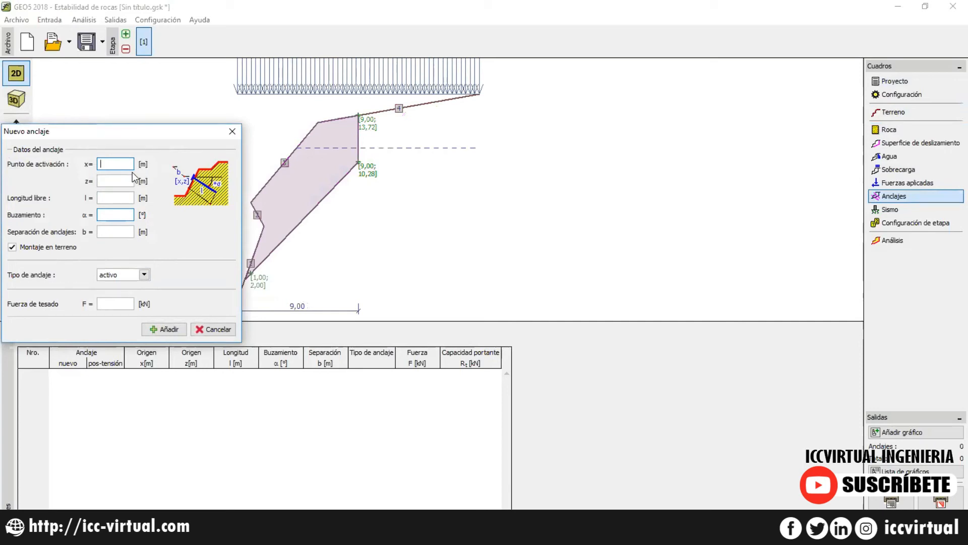
{"action": "type", "text": "1,82"}
{"action": "key", "text": "Tab"}
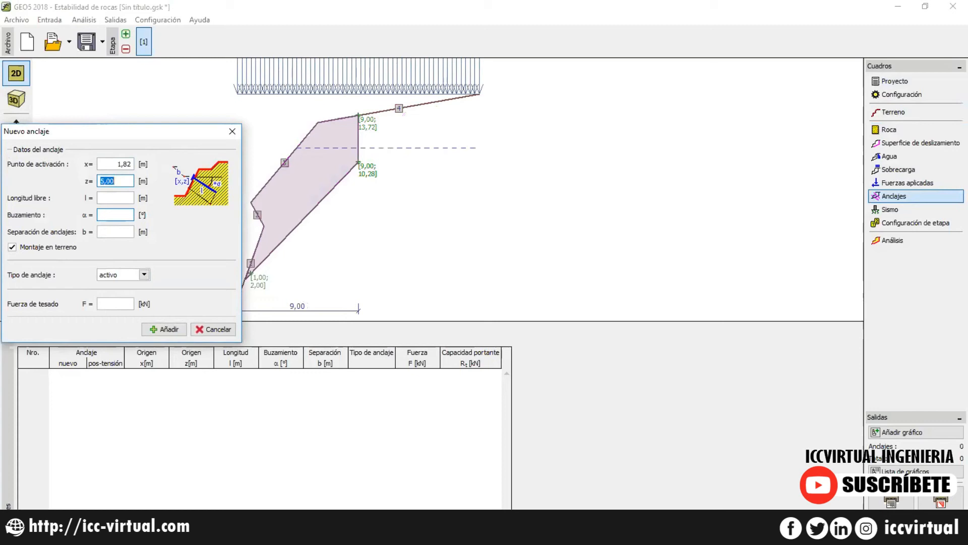
{"action": "type", "text": "-5,43"}
{"action": "key", "text": "Tab"}
Give the anchor a 10 m free length, 10° dip, 2 m spacing and 83 kN tensioning force, and add it.
{"action": "type", "text": "10"}
{"action": "key", "text": "Tab"}
{"action": "type", "text": "10"}
{"action": "key", "text": "Tab"}
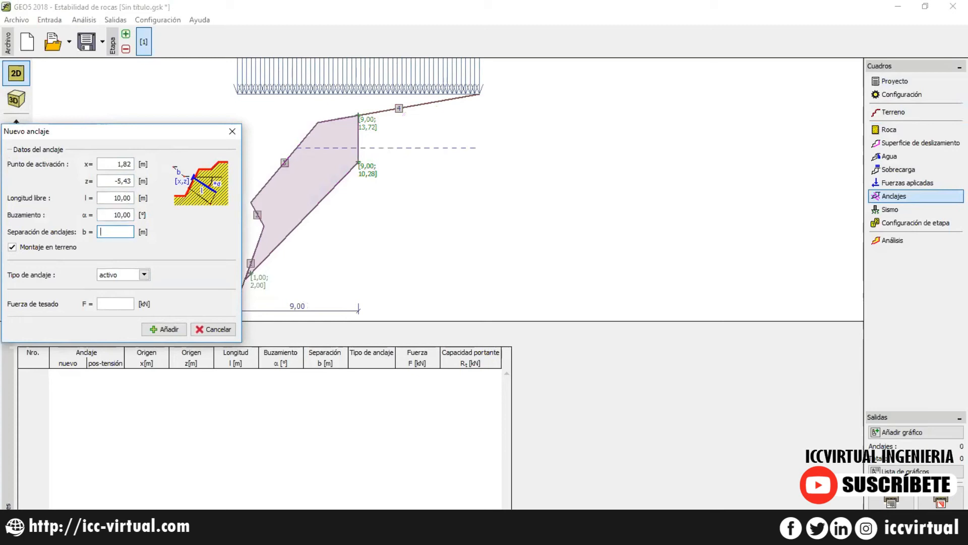
{"action": "type", "text": "2"}
{"action": "left_click", "coordinate": [125, 303]}
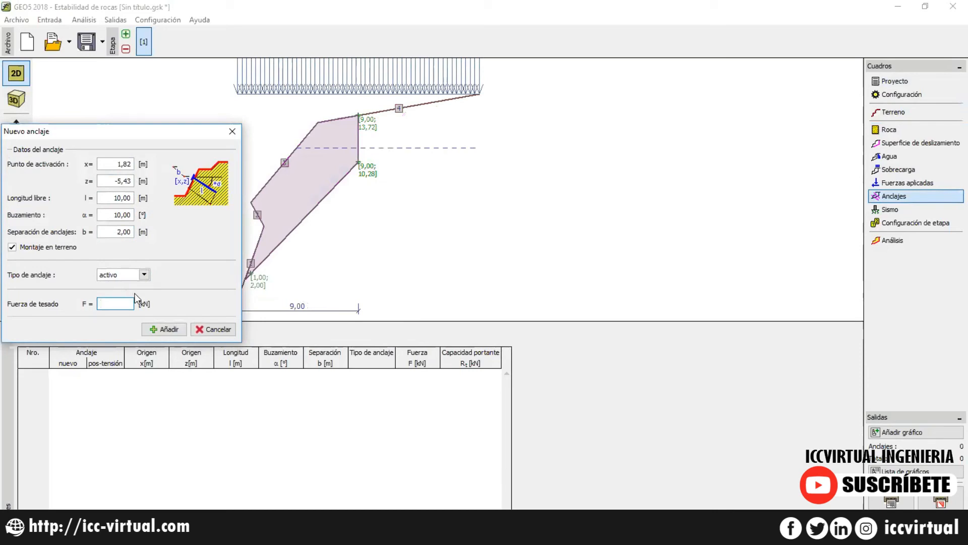
{"action": "type", "text": "83"}
{"action": "left_click", "coordinate": [169, 330]}
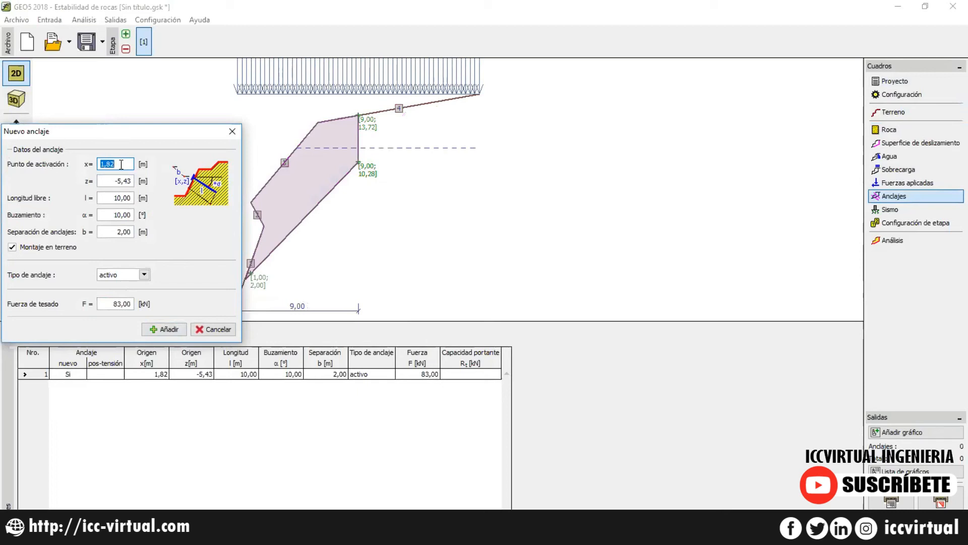
Add a second anchor at x = 3,43 m, z = -4,16 m with the same remaining data, finish entering anchors, and select its row.
{"action": "type", "text": "3,43"}
{"action": "key", "text": "Tab"}
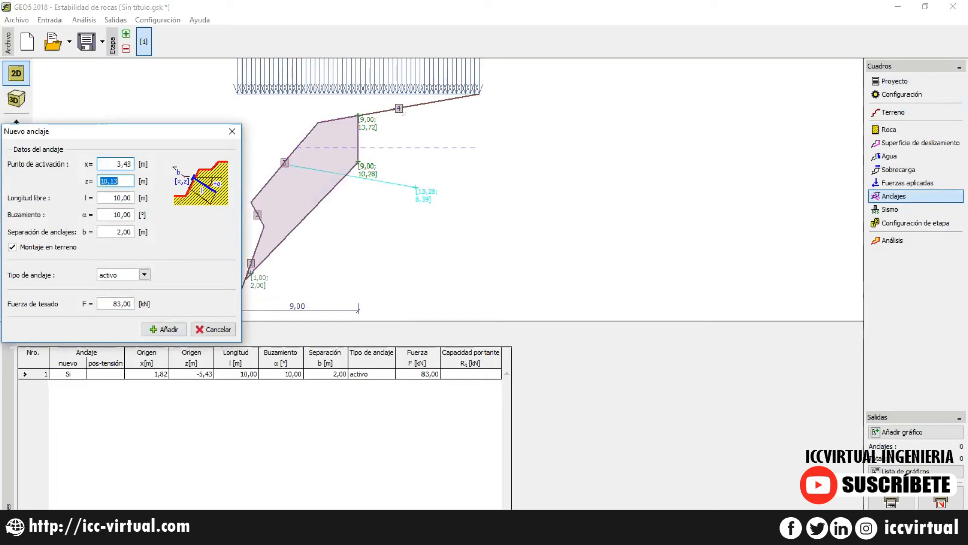
{"action": "type", "text": "-4,16"}
{"action": "key", "text": "Tab"}
{"action": "key", "text": "Tab"}
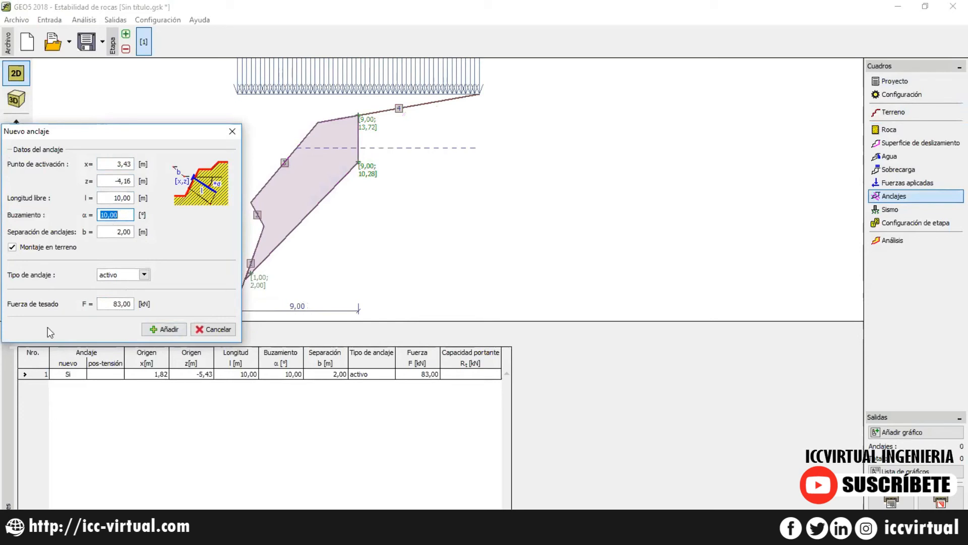
{"action": "left_click", "coordinate": [126, 304]}
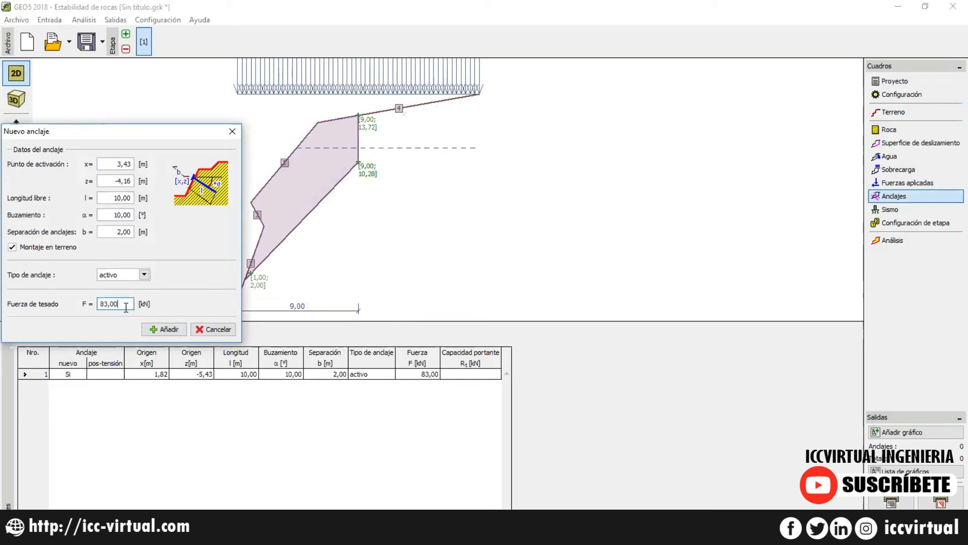
{"action": "left_click", "coordinate": [157, 328]}
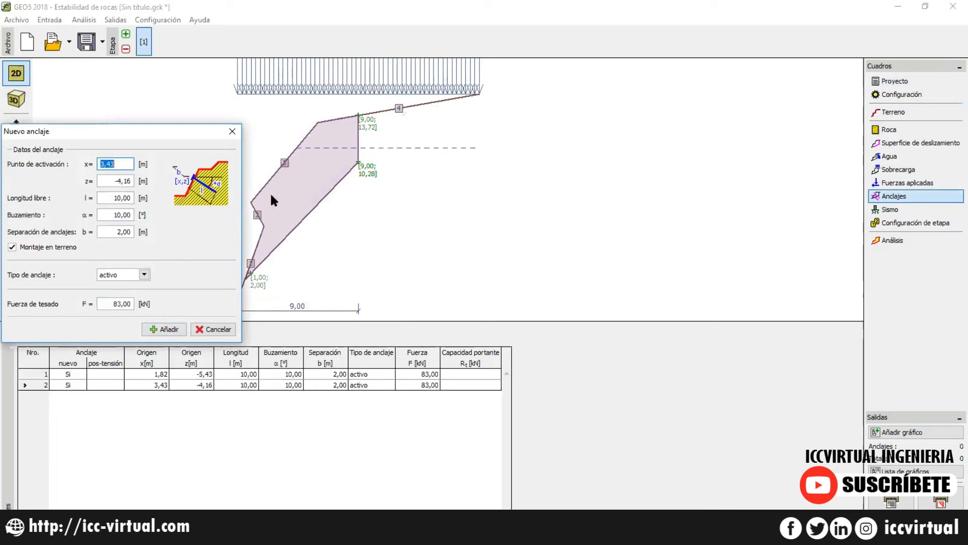
{"action": "left_click", "coordinate": [231, 132]}
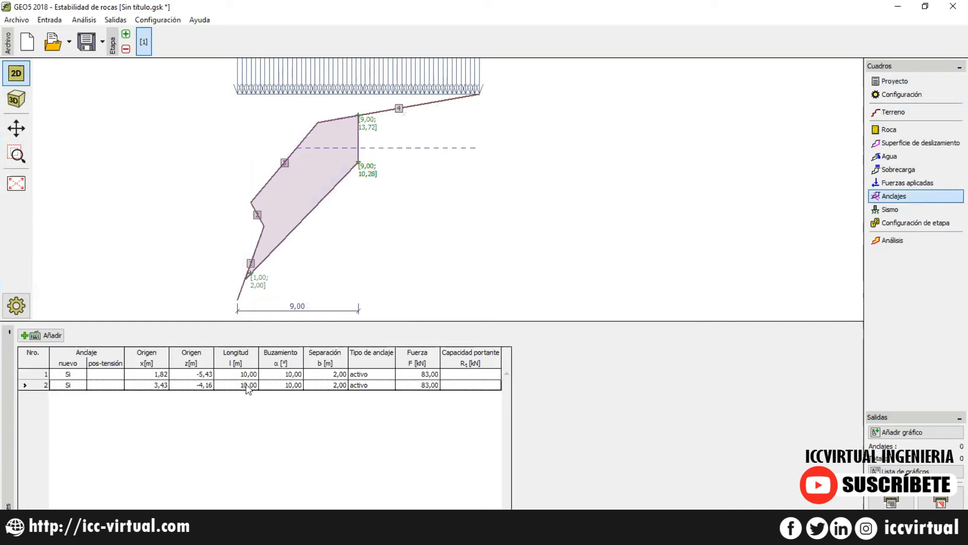
{"action": "left_click", "coordinate": [148, 388]}
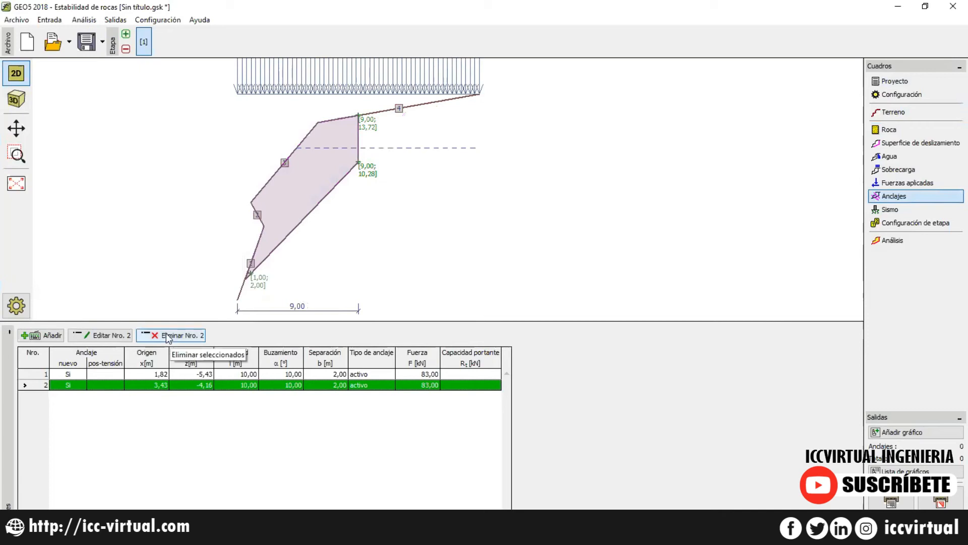
Enable earthquake analysis and set the horizontal acceleration factor Kh to 0,4.
{"action": "left_click", "coordinate": [928, 207]}
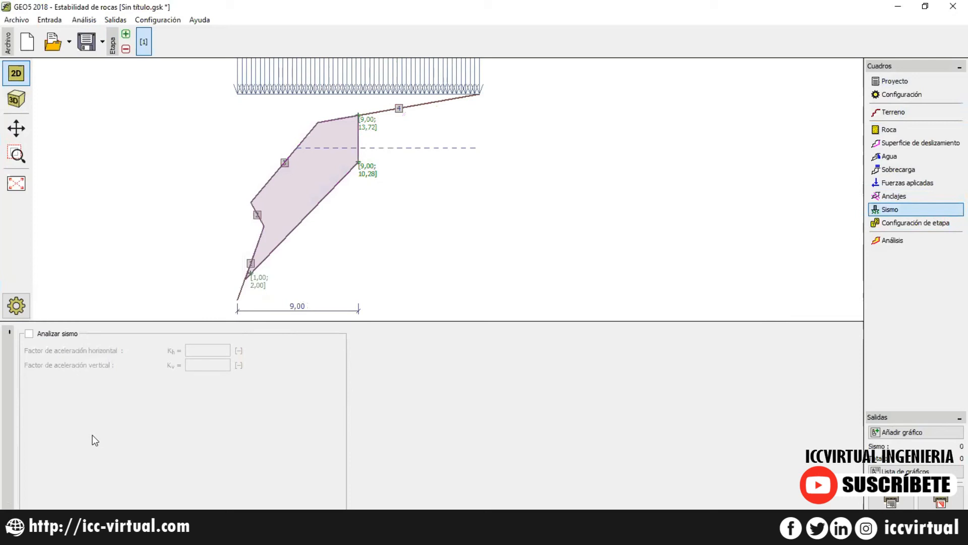
{"action": "left_click", "coordinate": [29, 333]}
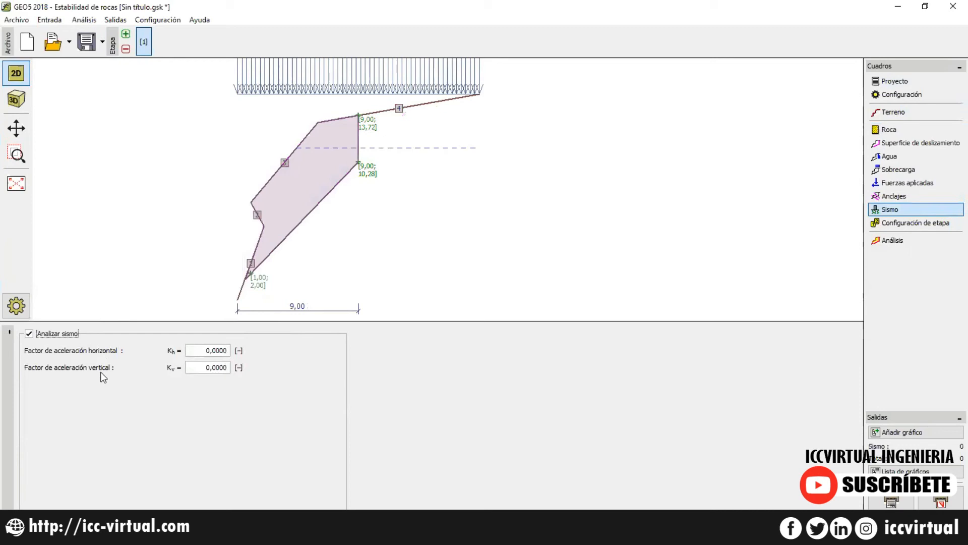
{"action": "left_click", "coordinate": [212, 349]}
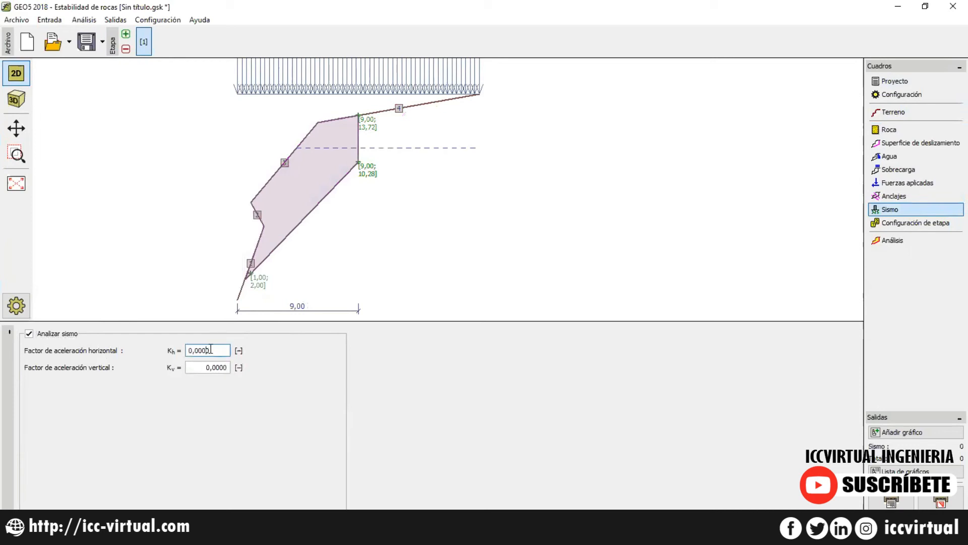
{"action": "key", "text": "BackSpace"}
{"action": "key", "text": "BackSpace"}
{"action": "key", "text": "BackSpace"}
{"action": "key", "text": "BackSpace"}
{"action": "type", "text": "4"}
Set the vertical seismic acceleration factor Kv to 0,3.
{"action": "left_click", "coordinate": [218, 368]}
{"action": "key", "text": "BackSpace"}
{"action": "key", "text": "BackSpace"}
{"action": "key", "text": "BackSpace"}
{"action": "key", "text": "BackSpace"}
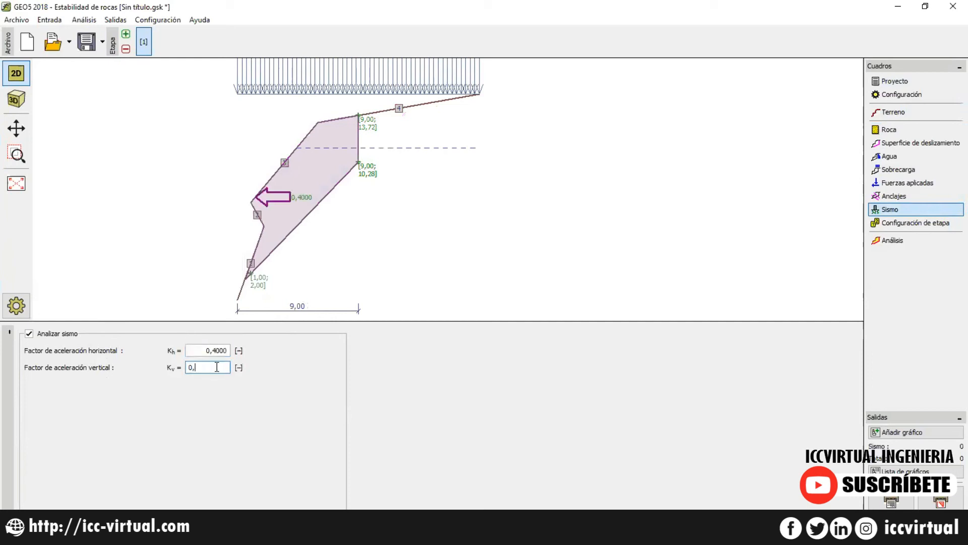
{"action": "type", "text": "3"}
Set the design situation of the construction stage to accidental.
{"action": "left_click", "coordinate": [908, 224]}
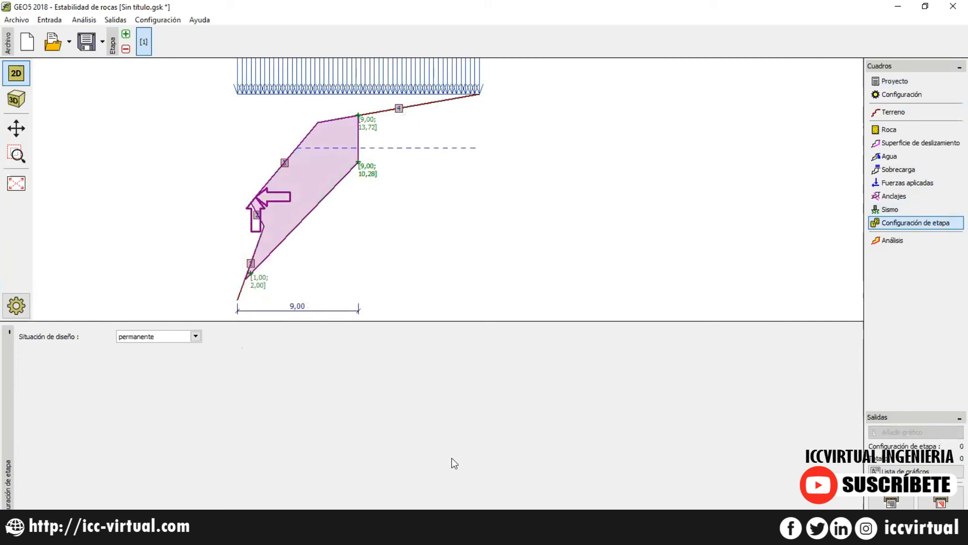
{"action": "left_click", "coordinate": [196, 336]}
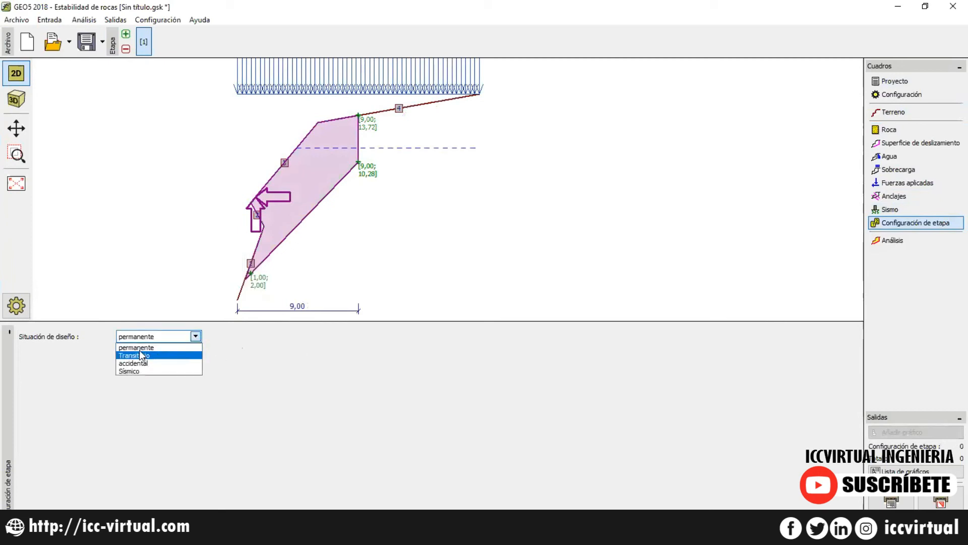
{"action": "left_click", "coordinate": [136, 363]}
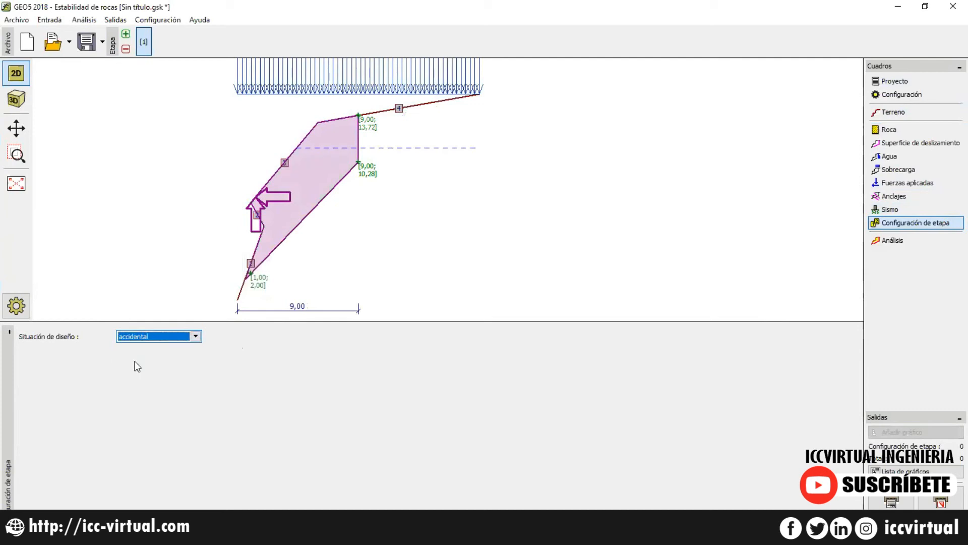
Run the stability analysis, add a second analysis that calculates the required anchor force, and review its results.
{"action": "left_click", "coordinate": [901, 245]}
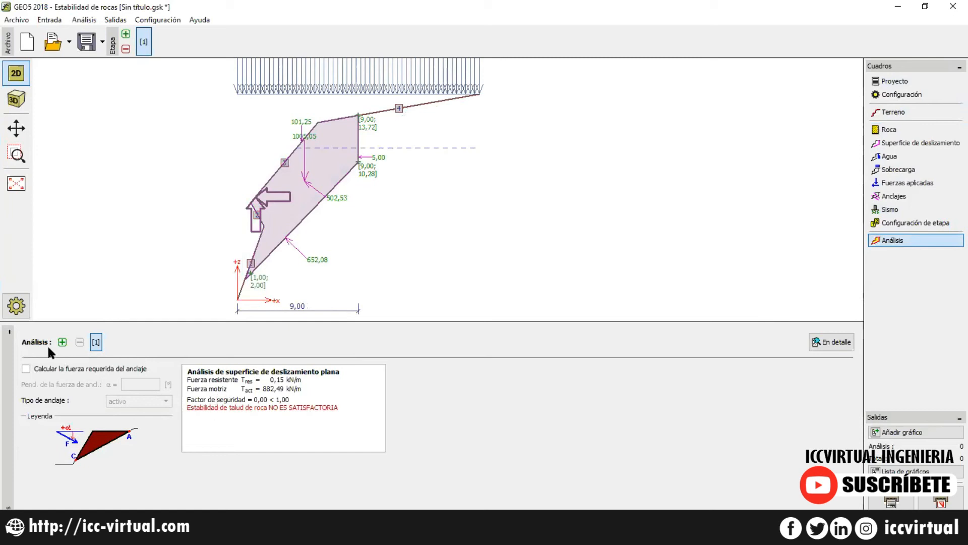
{"action": "left_click", "coordinate": [62, 342]}
{"action": "left_click", "coordinate": [27, 369]}
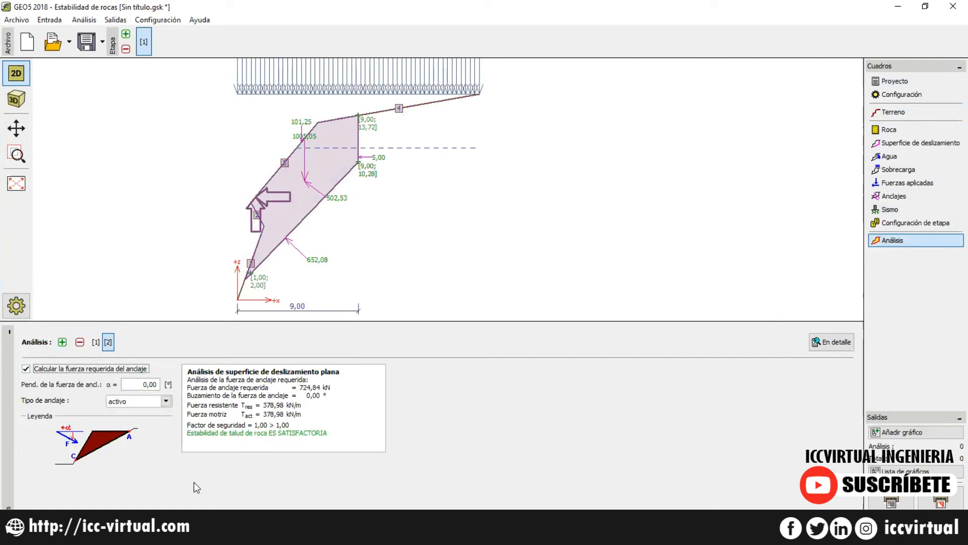
{"action": "left_click", "coordinate": [273, 445]}
{"action": "left_click_drag", "start_coordinate": [273, 445], "coordinate": [274, 435]}
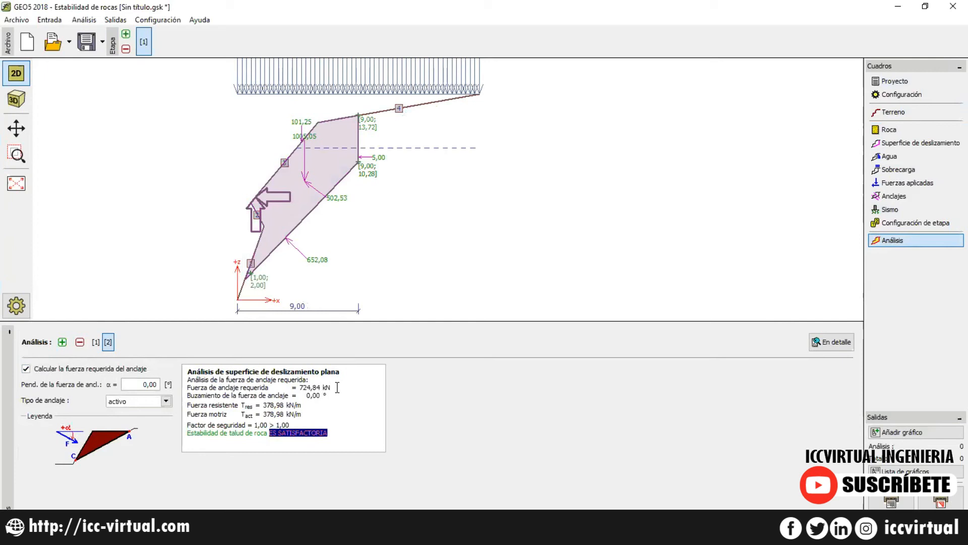
{"action": "left_click", "coordinate": [313, 399]}
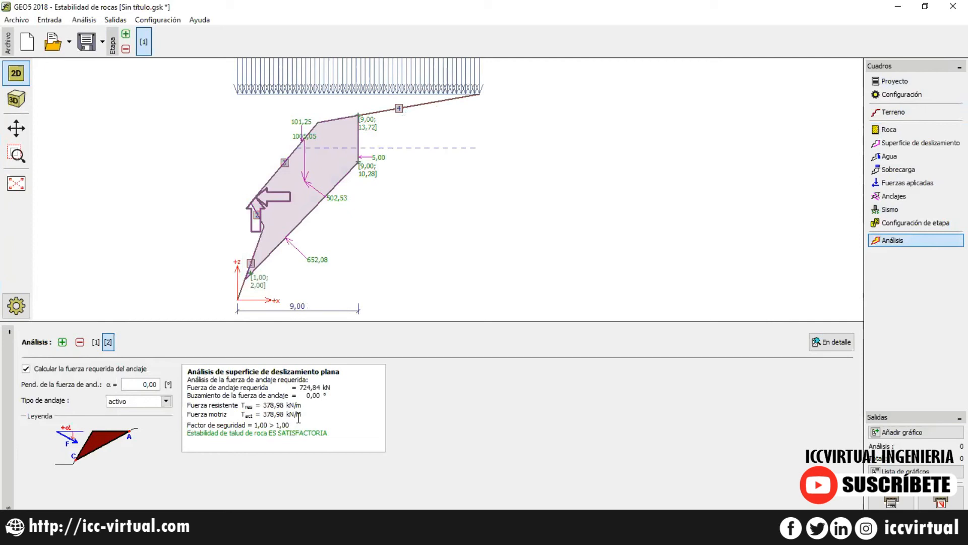
Try the passive anchor type in the second analysis and restore the active type.
{"action": "left_click", "coordinate": [165, 402]}
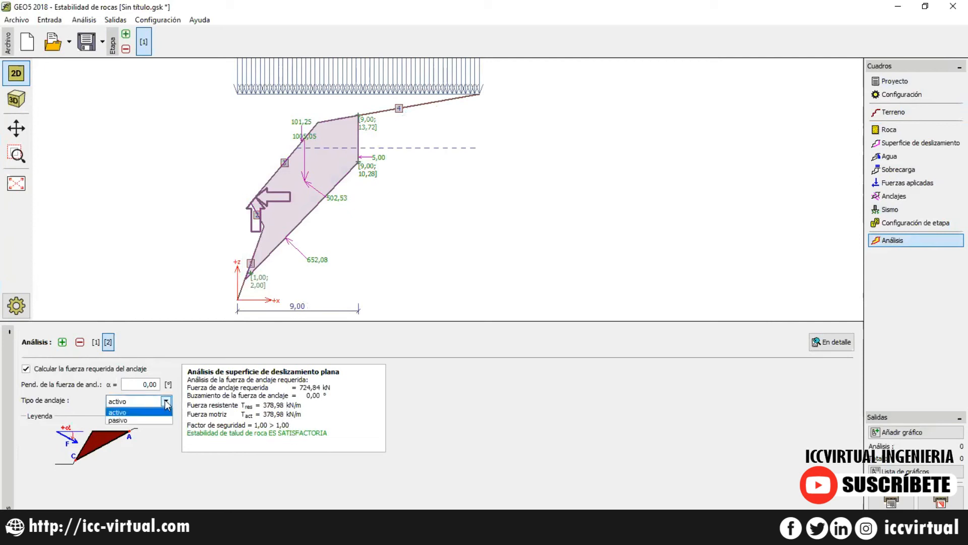
{"action": "left_click", "coordinate": [128, 420]}
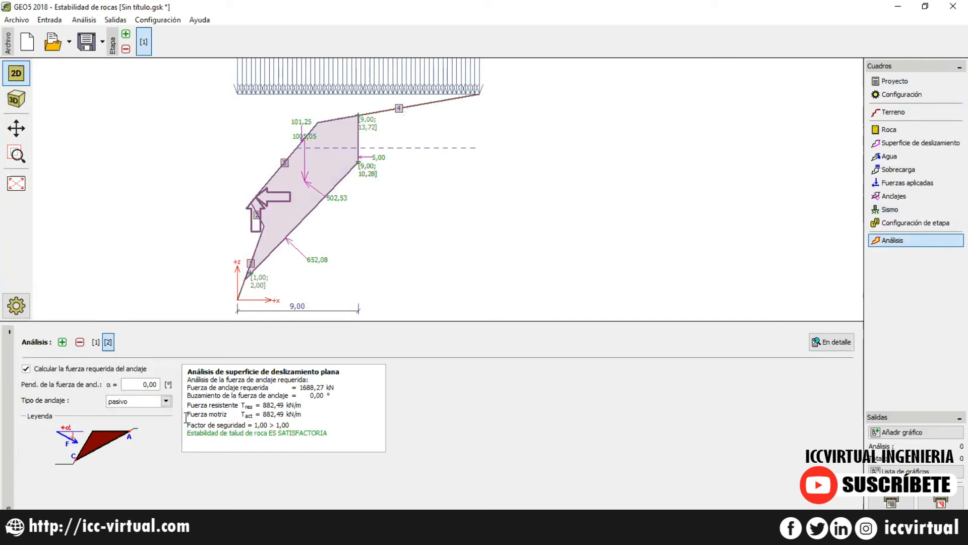
{"action": "left_click", "coordinate": [165, 400]}
{"action": "left_click", "coordinate": [143, 412]}
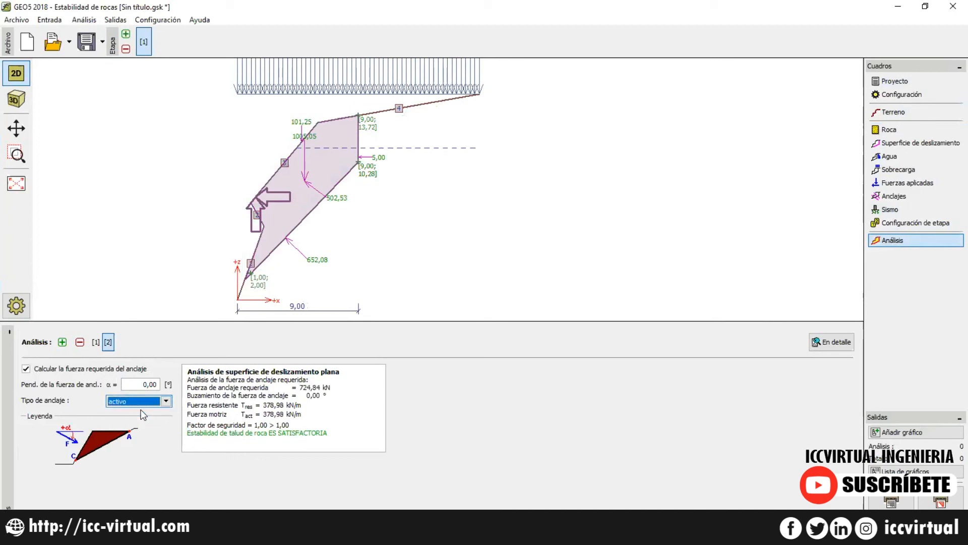
Add a third analysis that calculates the required anchor force with the passive anchor type.
{"action": "left_click", "coordinate": [63, 342]}
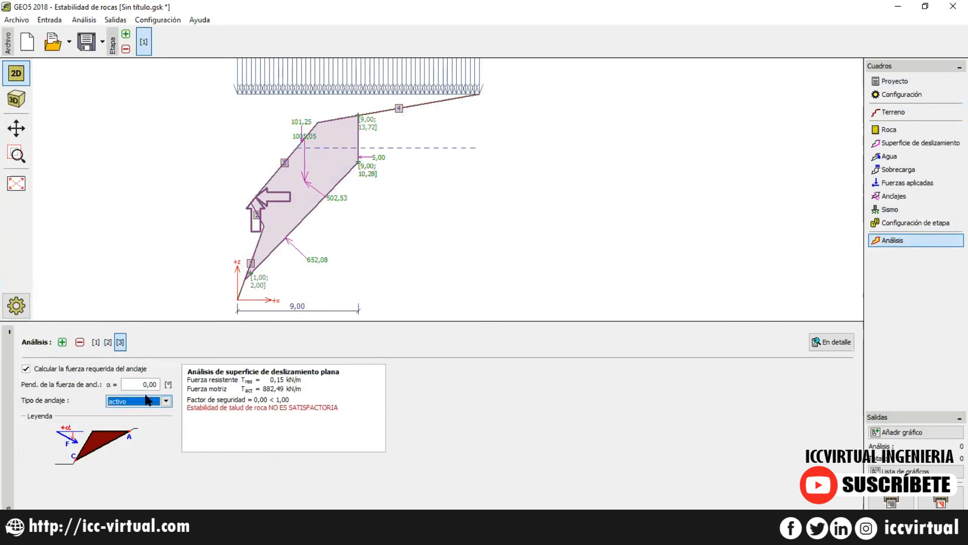
{"action": "left_click", "coordinate": [165, 400]}
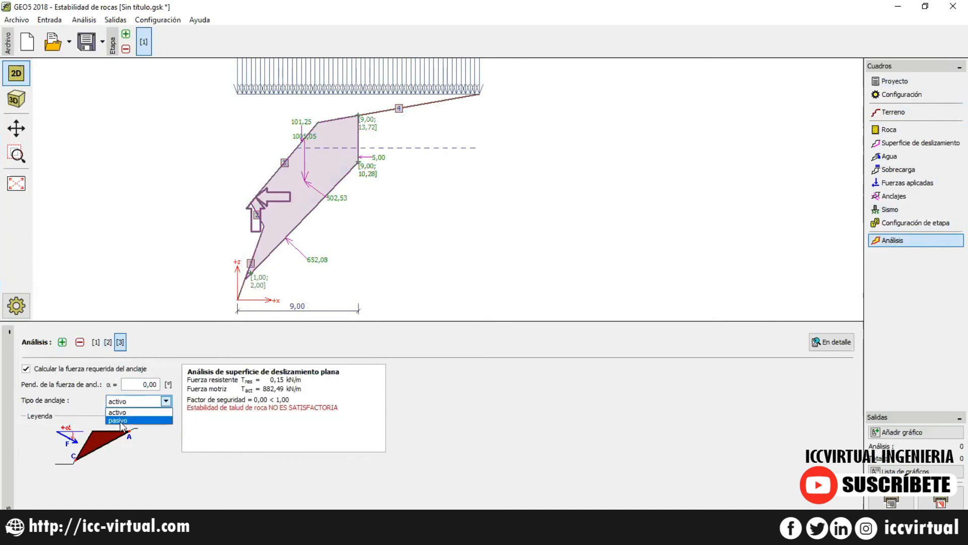
{"action": "left_click", "coordinate": [122, 421]}
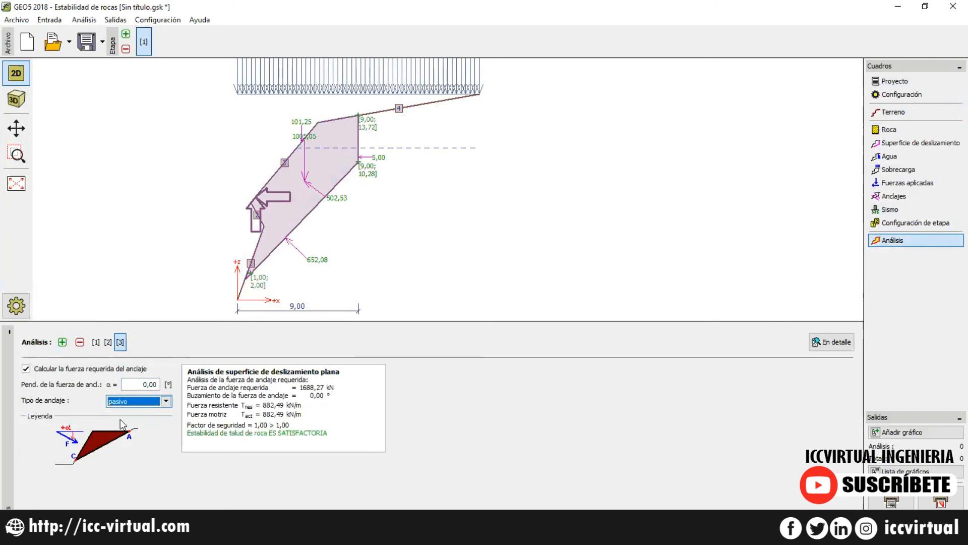
Compare the results of the first, second and third analyses.
{"action": "left_click", "coordinate": [96, 342]}
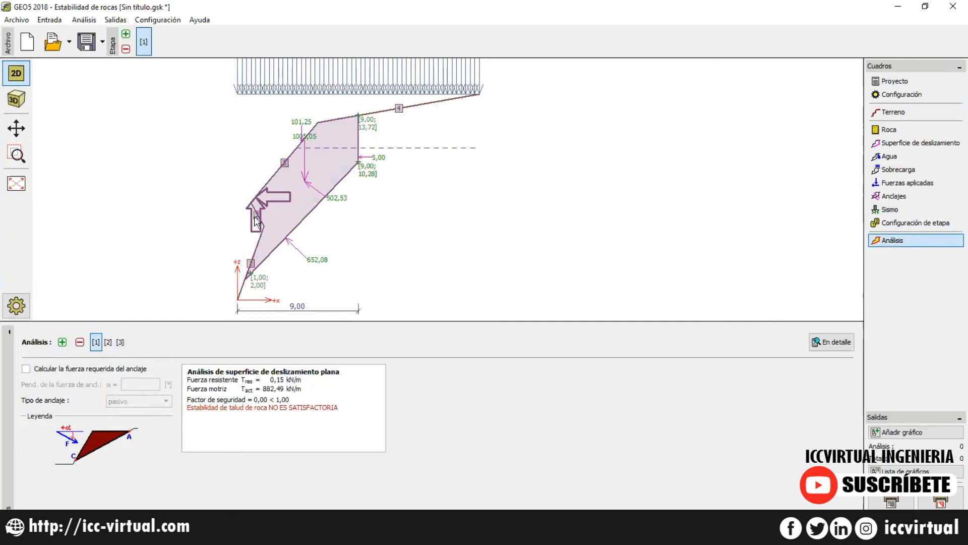
{"action": "left_click", "coordinate": [108, 342]}
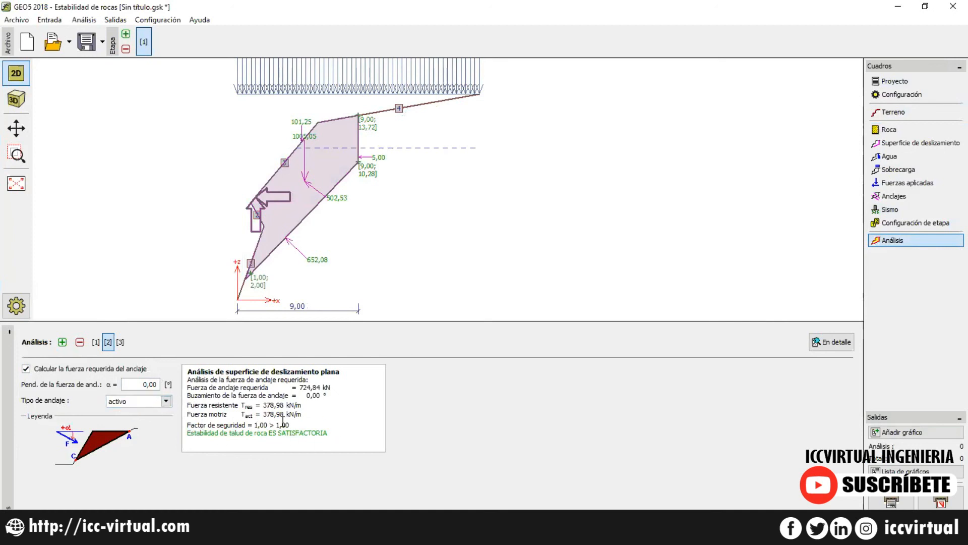
{"action": "left_click", "coordinate": [121, 348]}
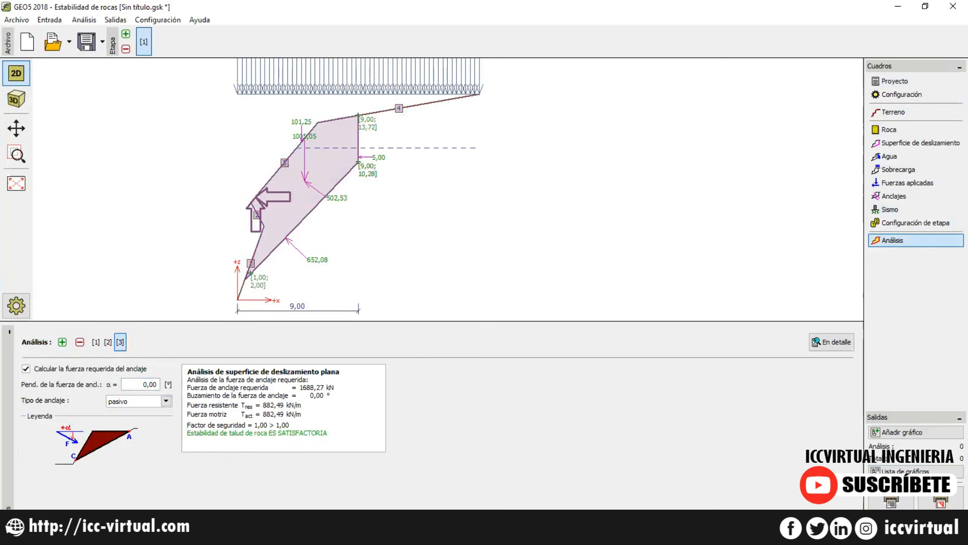
Preview the printable page of the 2D slope view with the third analysis and close the preview.
{"action": "left_click", "coordinate": [946, 500]}
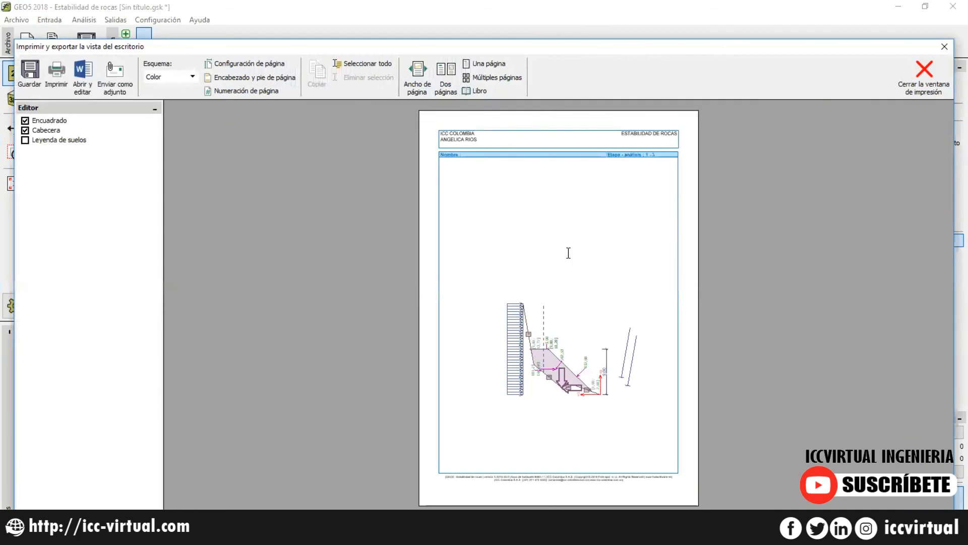
{"action": "left_click", "coordinate": [481, 137]}
{"action": "left_click", "coordinate": [559, 286]}
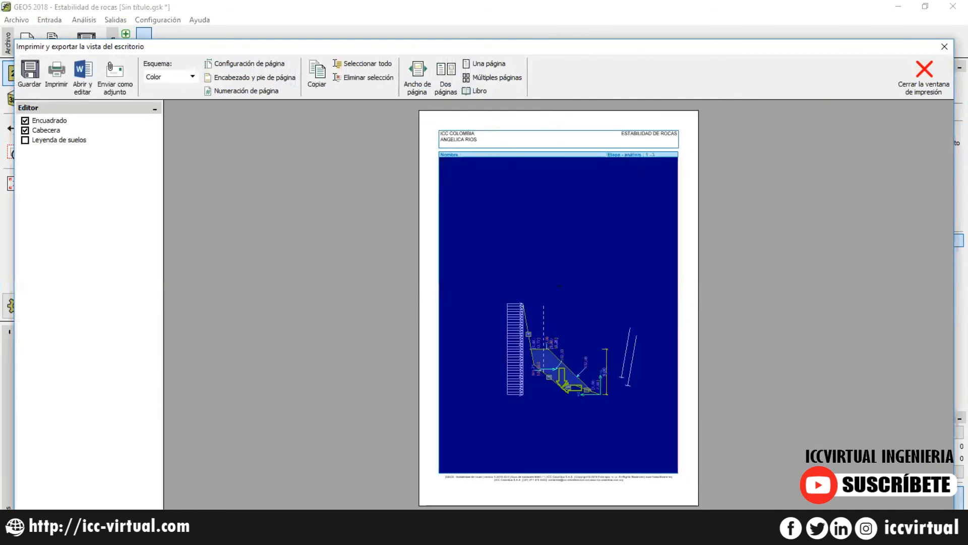
{"action": "left_click", "coordinate": [426, 278]}
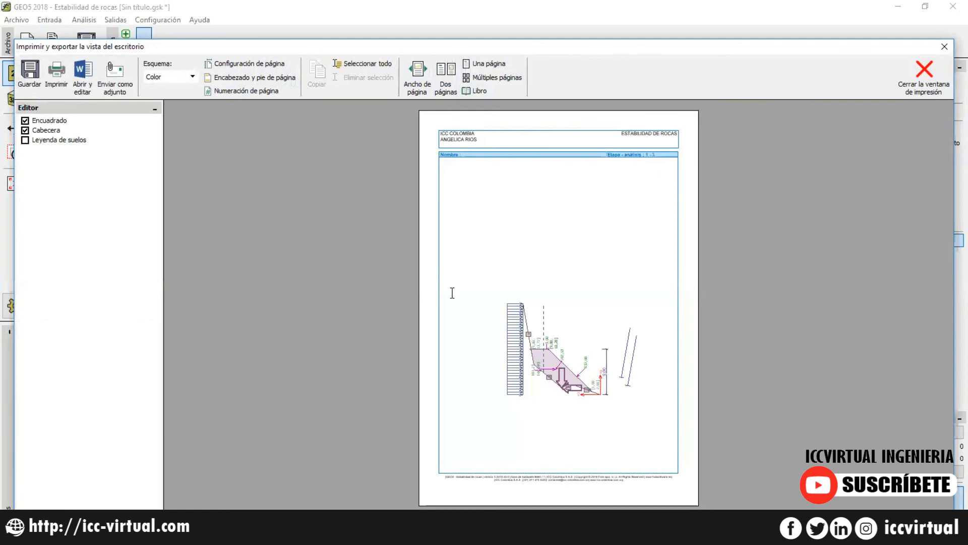
{"action": "left_click", "coordinate": [942, 95]}
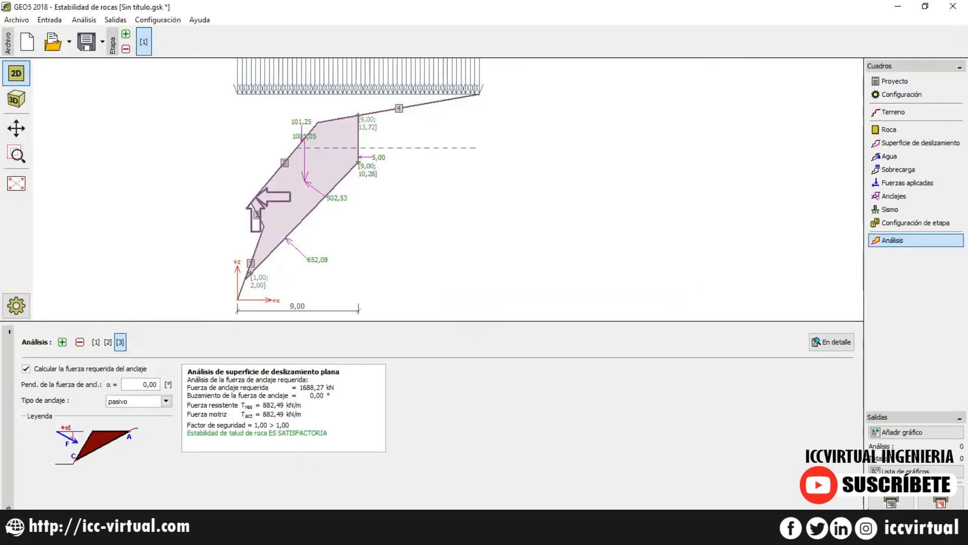
Open the print preview of the full calculation report and examine its project, terrain, rock, sliding surface, water and surcharge input data.
{"action": "left_click", "coordinate": [893, 503]}
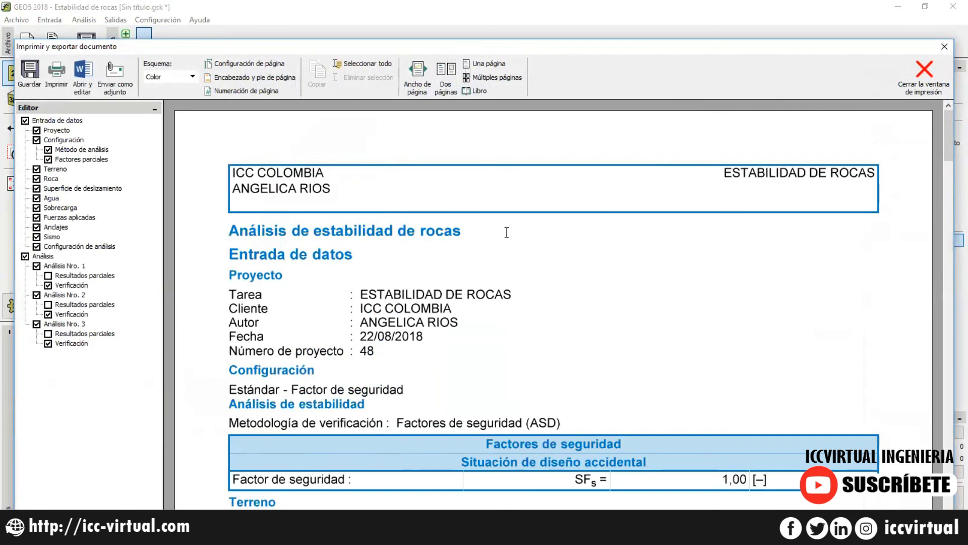
{"action": "scroll", "coordinate": [404, 252], "scroll_direction": "down", "scroll_amount": 3}
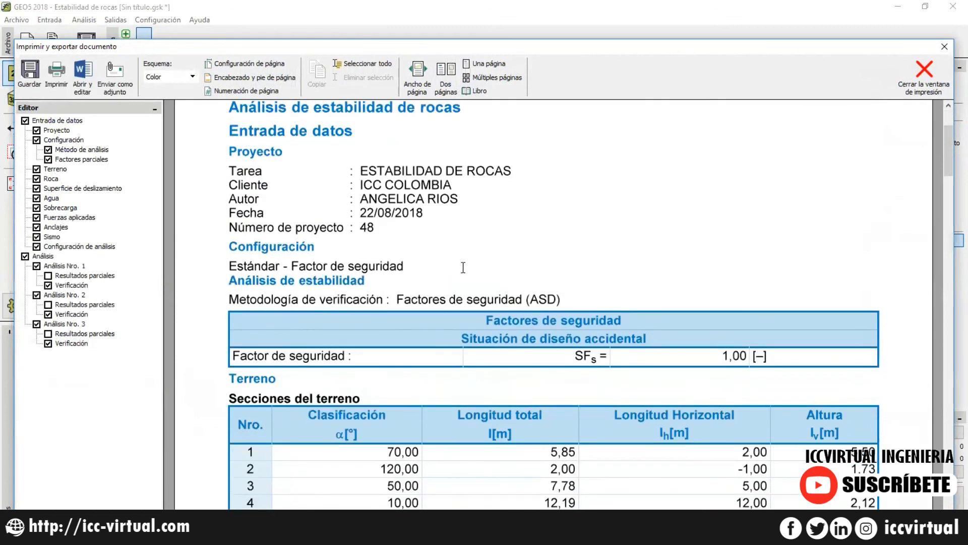
{"action": "scroll", "coordinate": [463, 267], "scroll_direction": "down", "scroll_amount": 2}
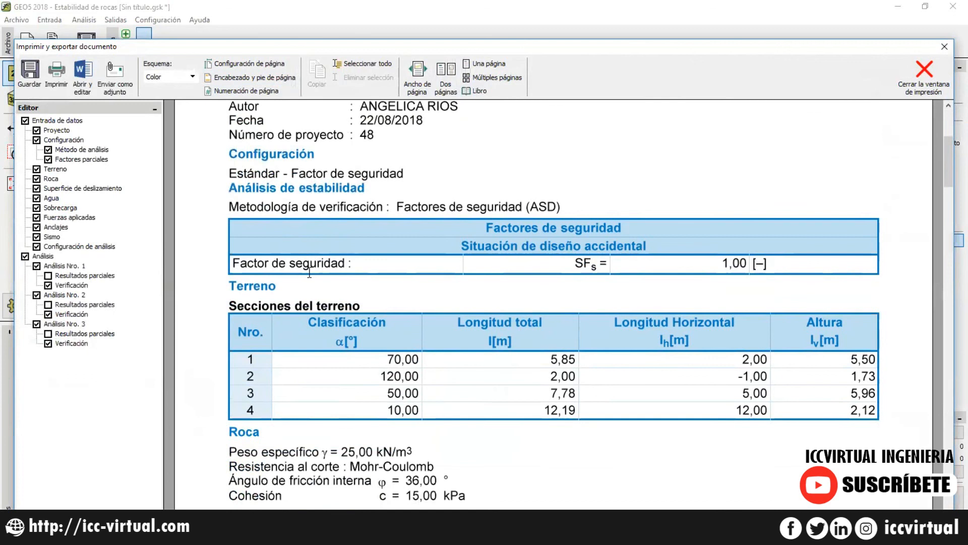
{"action": "scroll", "coordinate": [310, 273], "scroll_direction": "down", "scroll_amount": 2}
{"action": "scroll", "coordinate": [308, 272], "scroll_direction": "down", "scroll_amount": 2}
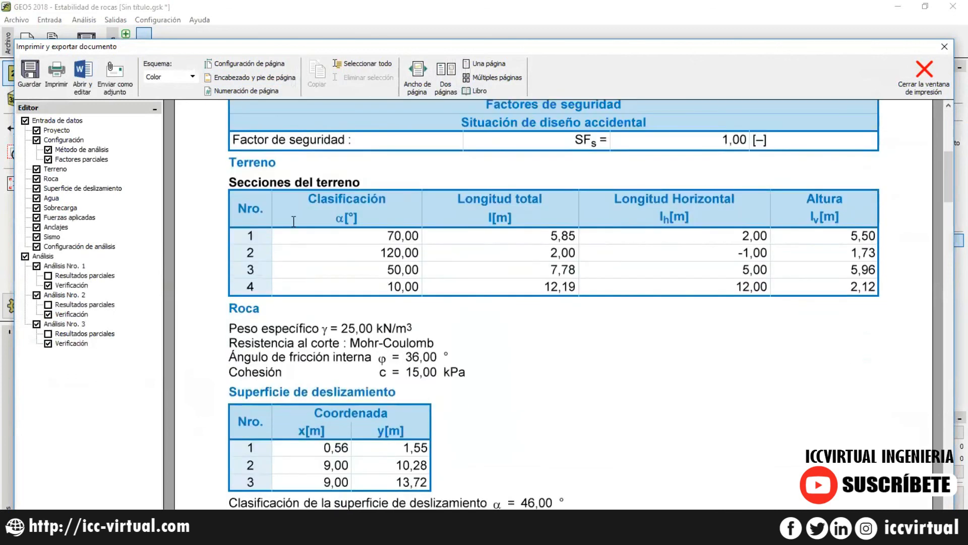
{"action": "scroll", "coordinate": [625, 280], "scroll_direction": "down", "scroll_amount": 2}
{"action": "scroll", "coordinate": [626, 280], "scroll_direction": "down", "scroll_amount": 12}
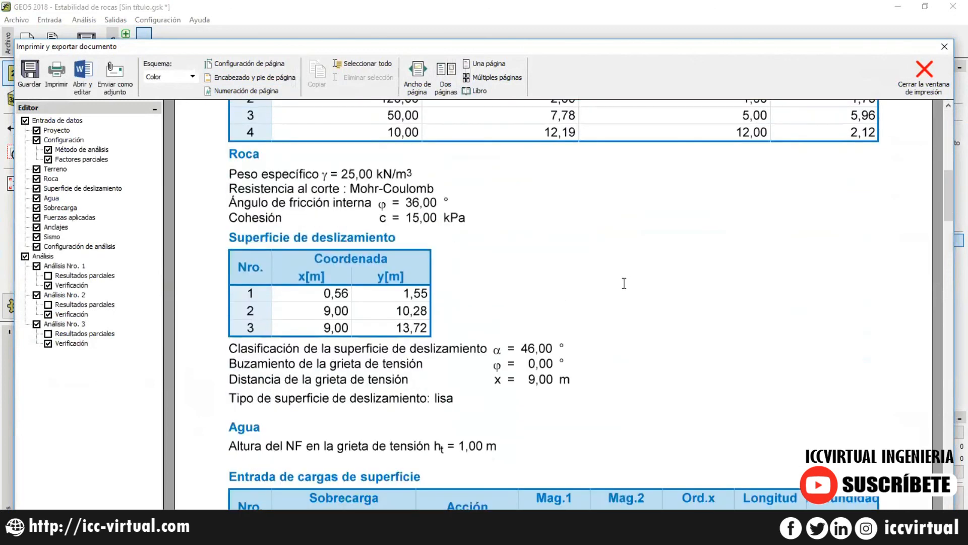
{"action": "scroll", "coordinate": [618, 290], "scroll_direction": "down", "scroll_amount": 4}
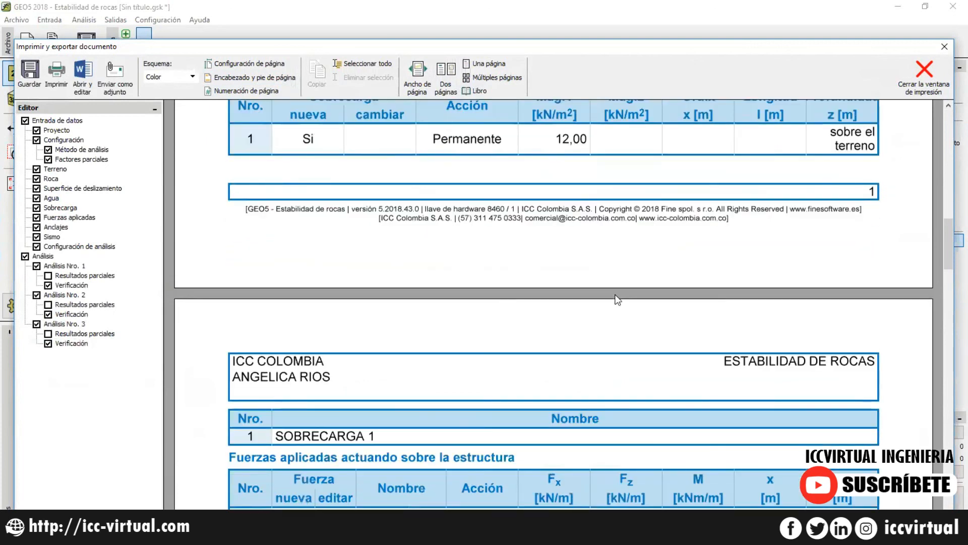
{"action": "scroll", "coordinate": [615, 295], "scroll_direction": "down", "scroll_amount": 9}
Examine the verification results of all three analyses in the report and close the report preview.
{"action": "scroll", "coordinate": [614, 296], "scroll_direction": "down", "scroll_amount": 18}
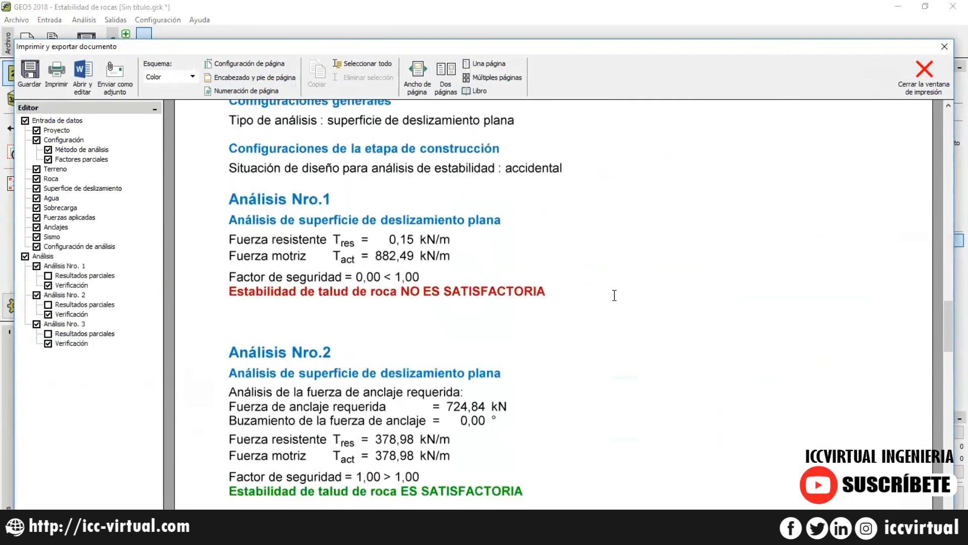
{"action": "scroll", "coordinate": [475, 258], "scroll_direction": "up", "scroll_amount": 1}
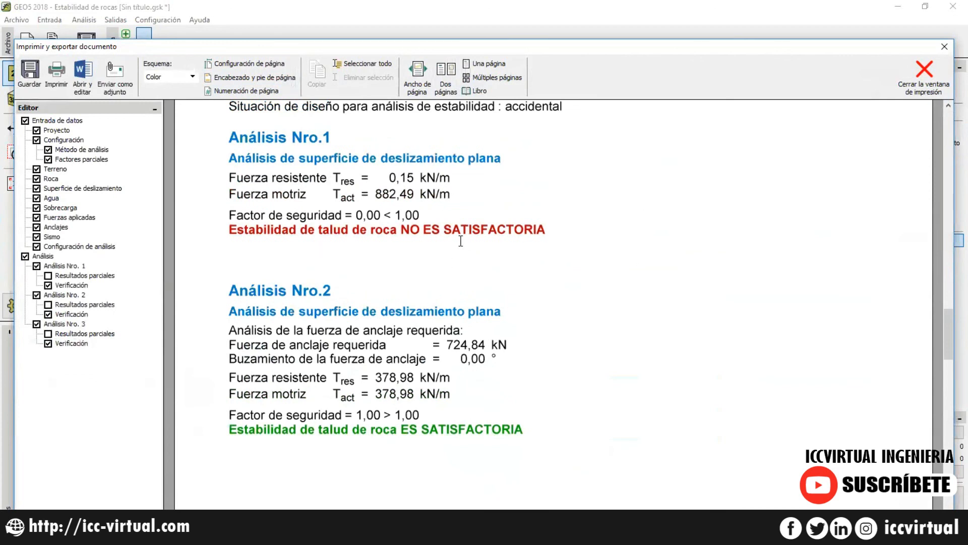
{"action": "scroll", "coordinate": [333, 126], "scroll_direction": "down", "scroll_amount": 6}
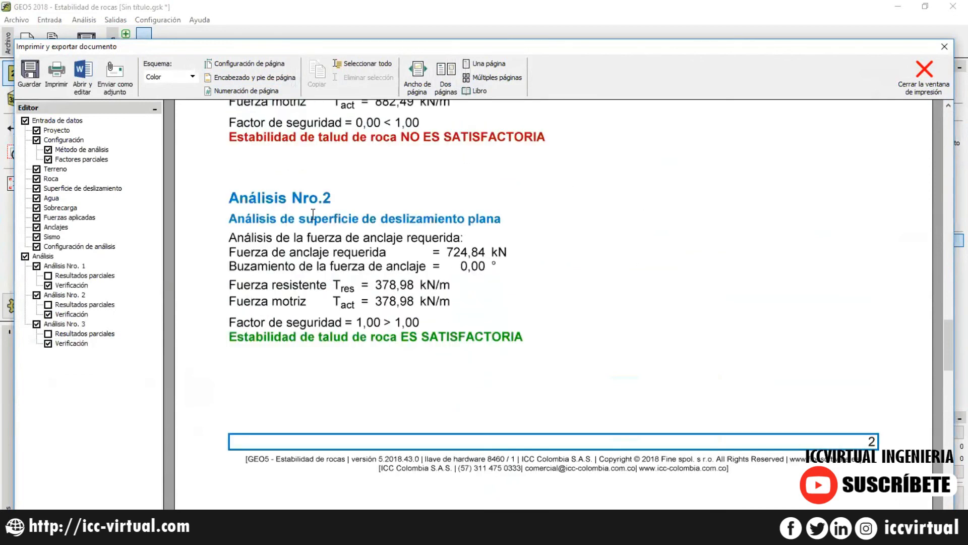
{"action": "scroll", "coordinate": [366, 300], "scroll_direction": "down", "scroll_amount": 20}
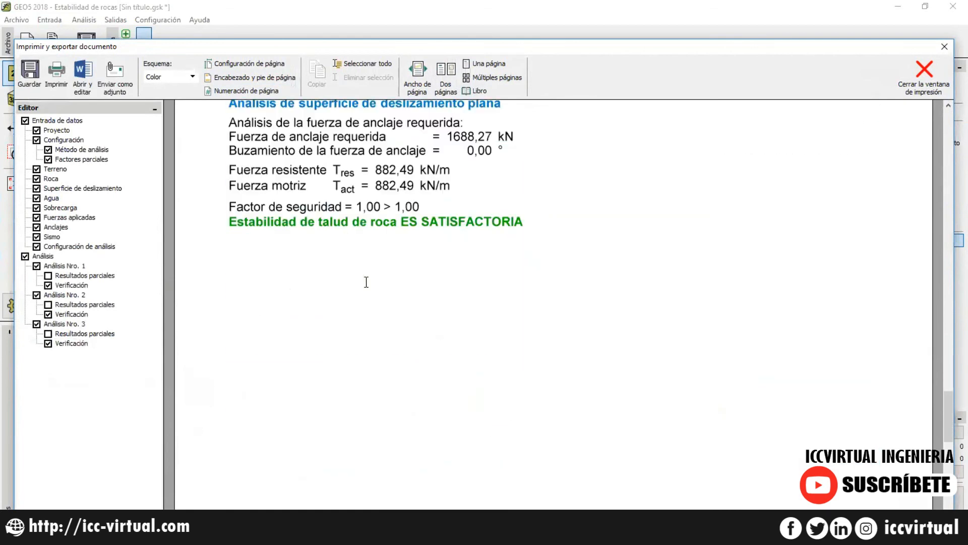
{"action": "scroll", "coordinate": [367, 315], "scroll_direction": "up", "scroll_amount": 15}
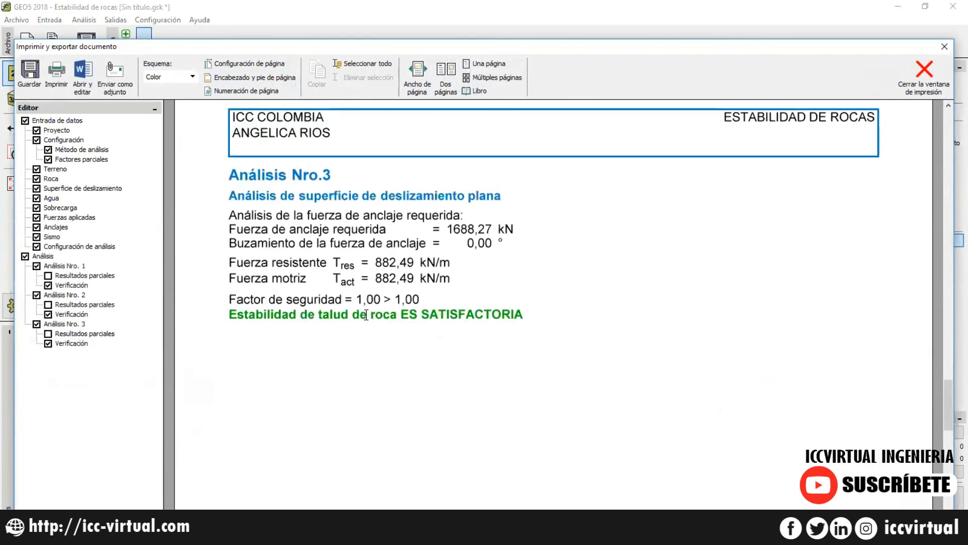
{"action": "left_click_drag", "start_coordinate": [321, 416], "coordinate": [262, 385]}
{"action": "left_click", "coordinate": [754, 491]}
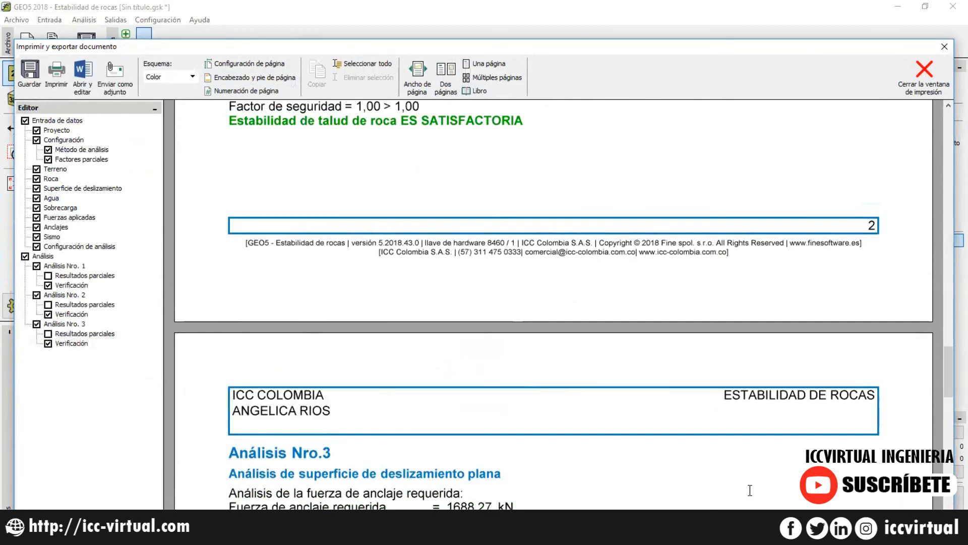
{"action": "left_click", "coordinate": [950, 72]}
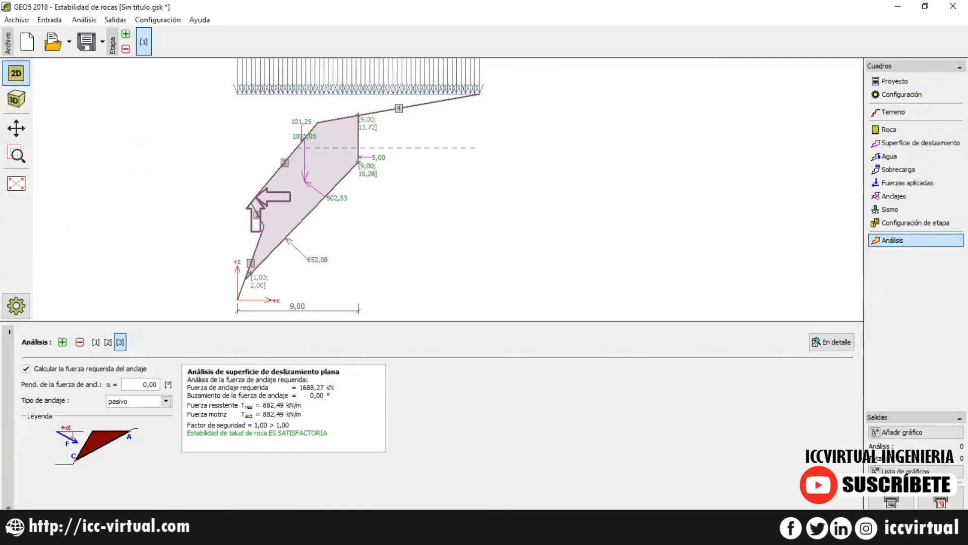
Hide the analysis input frame, show the slope model in 3D and inspect it from several angles.
{"action": "left_click", "coordinate": [10, 332]}
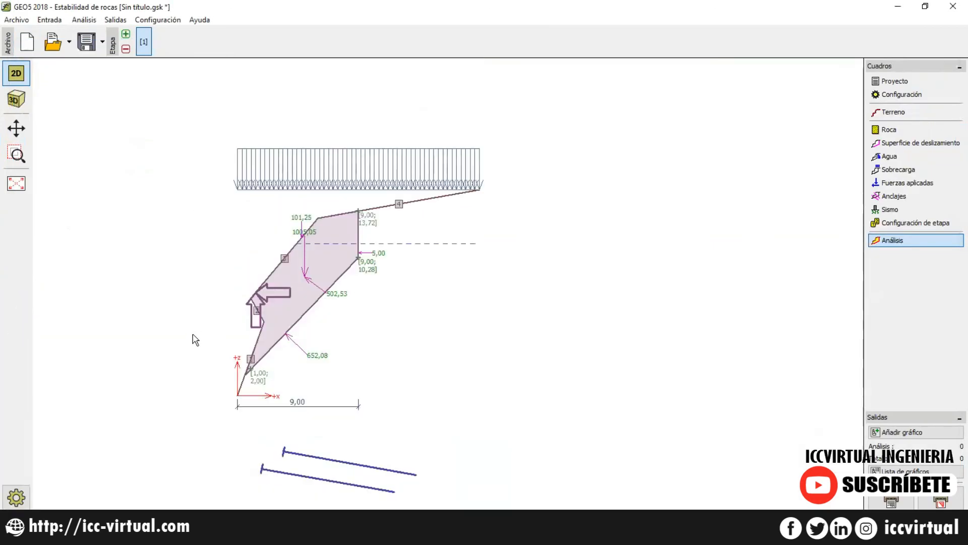
{"action": "left_click", "coordinate": [16, 101]}
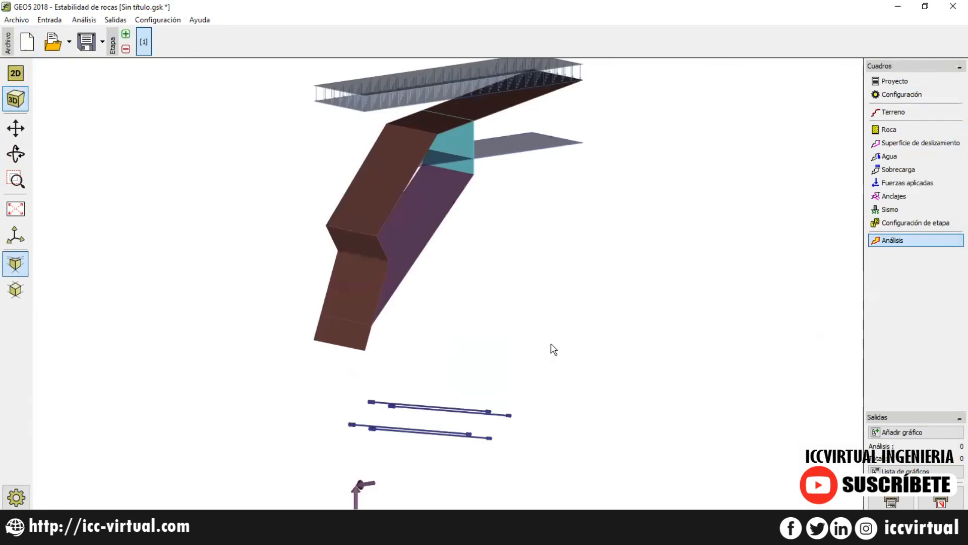
{"action": "left_click", "coordinate": [16, 154]}
{"action": "left_click_drag", "start_coordinate": [525, 272], "coordinate": [248, 191]}
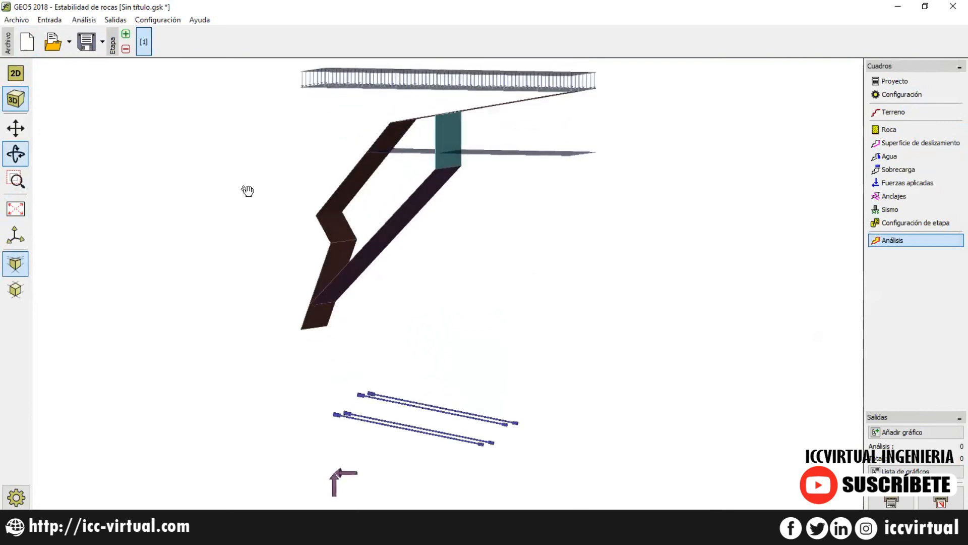
{"action": "left_click_drag", "start_coordinate": [674, 303], "coordinate": [413, 341]}
{"action": "left_click_drag", "start_coordinate": [729, 329], "coordinate": [584, 387]}
{"action": "left_click_drag", "start_coordinate": [649, 370], "coordinate": [462, 398]}
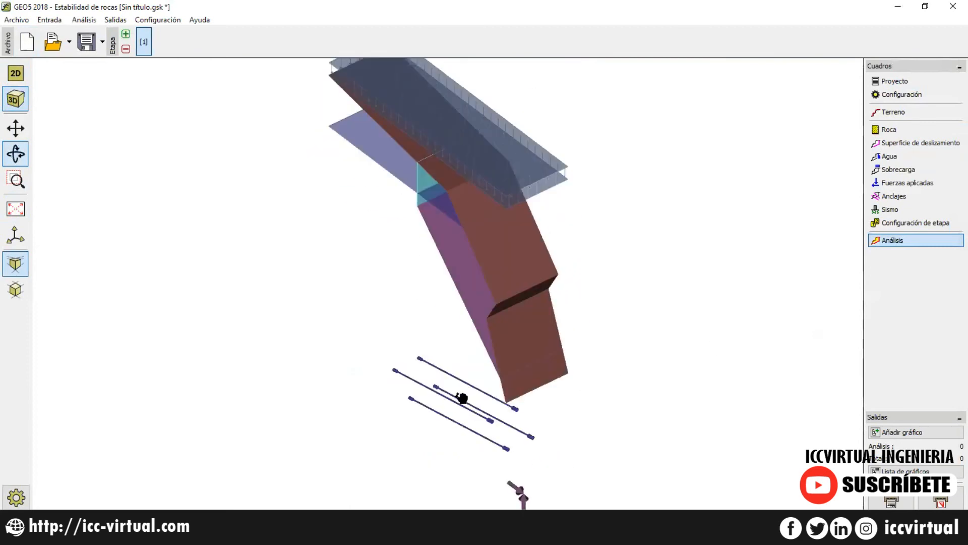
{"action": "left_click_drag", "start_coordinate": [750, 164], "coordinate": [444, 319]}
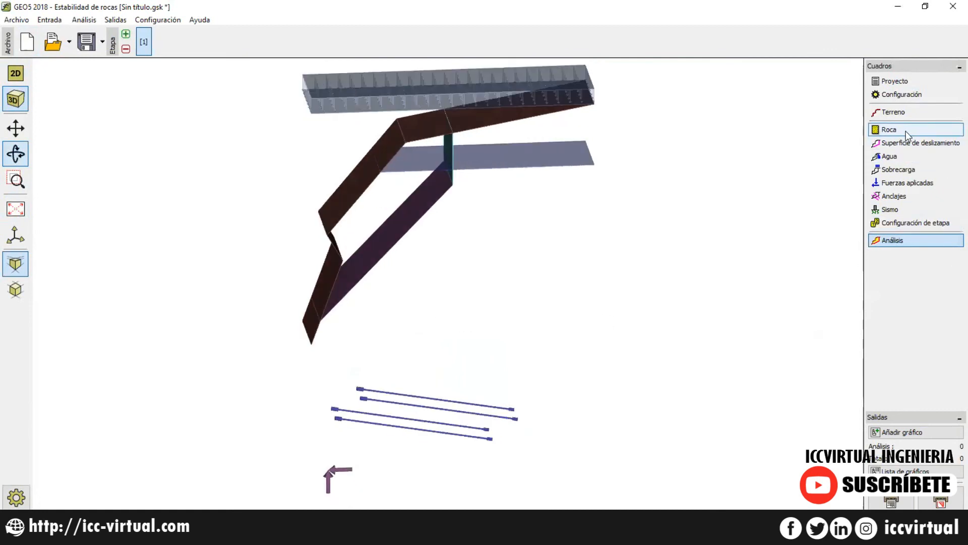
Examine the water, surcharge and earthquake inputs one after another on the 3D model.
{"action": "left_click", "coordinate": [894, 159]}
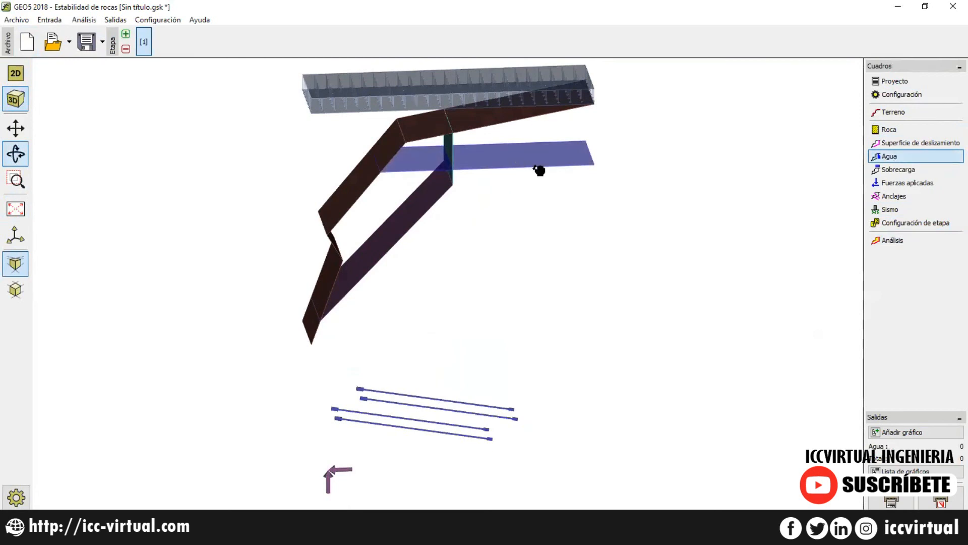
{"action": "left_click", "coordinate": [899, 171]}
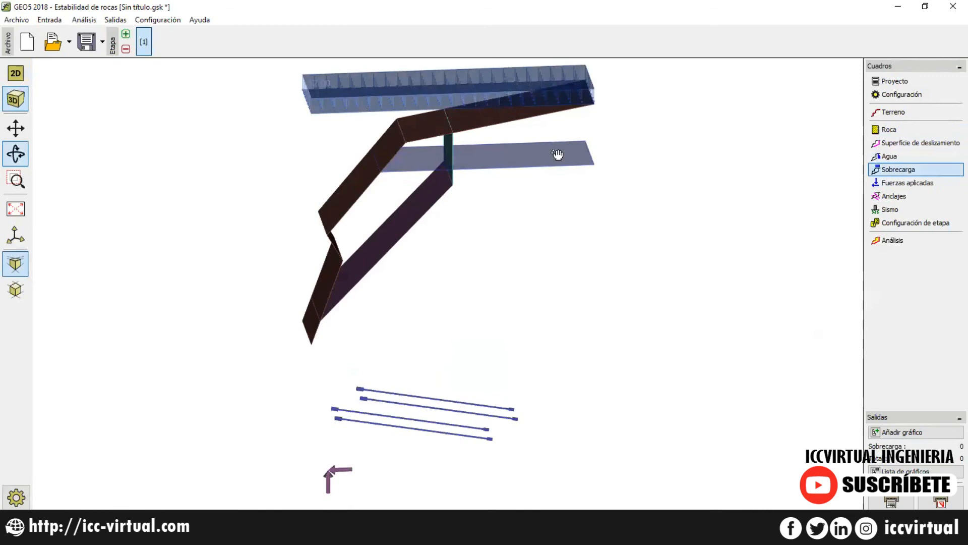
{"action": "left_click", "coordinate": [897, 210]}
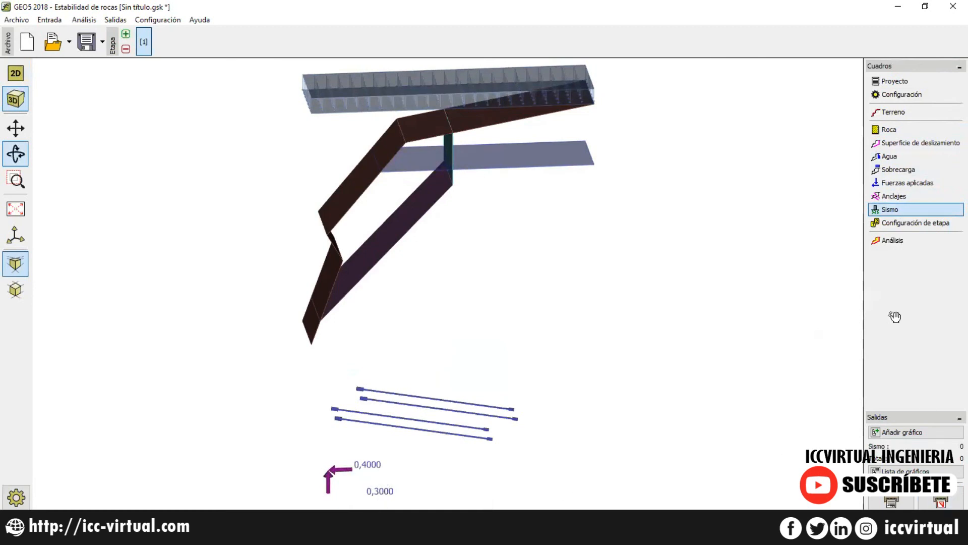
Preview the printable page of the 3D earthquake view before and after reducing the model's display size, closing each preview.
{"action": "left_click", "coordinate": [941, 502]}
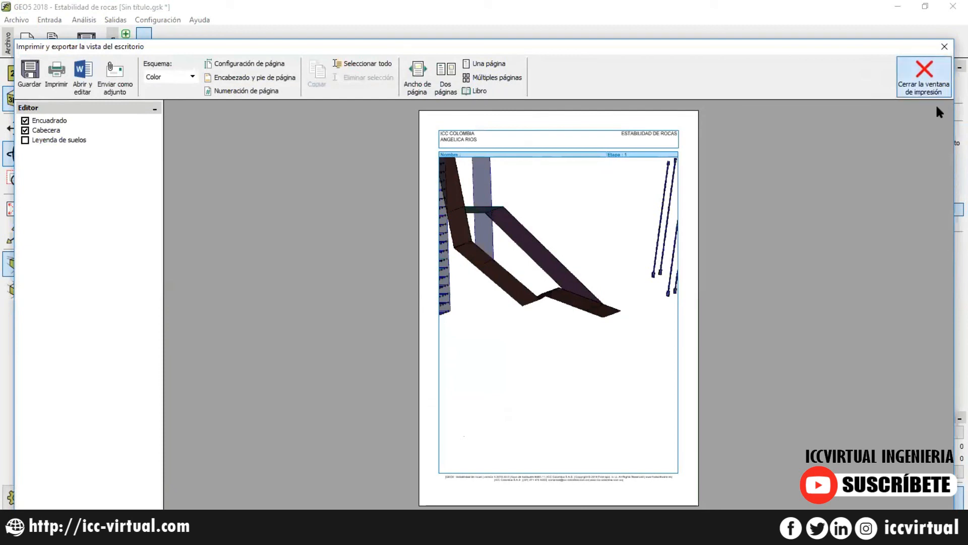
{"action": "left_click", "coordinate": [924, 73]}
{"action": "scroll", "coordinate": [482, 357], "scroll_direction": "up", "scroll_amount": 3}
{"action": "scroll", "coordinate": [482, 356], "scroll_direction": "down", "scroll_amount": 3}
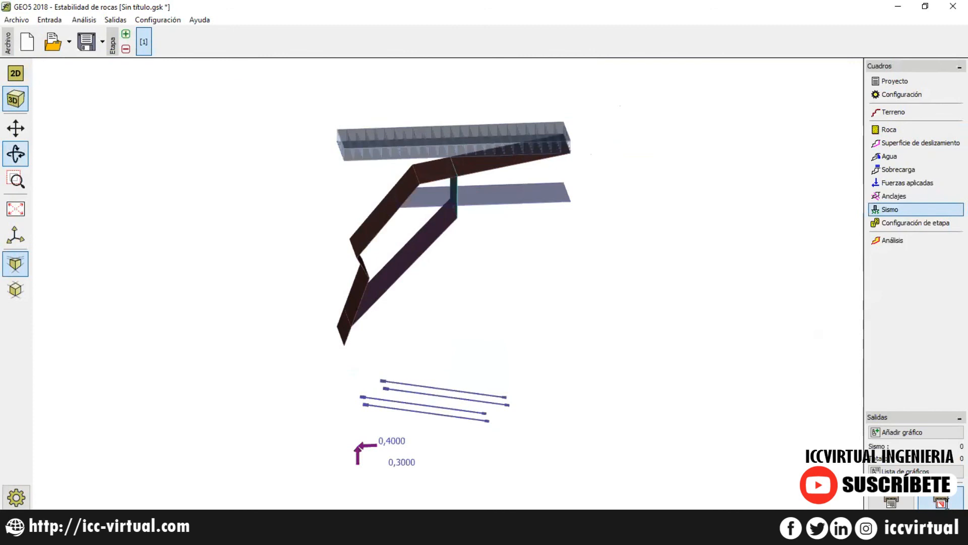
{"action": "left_click", "coordinate": [947, 504]}
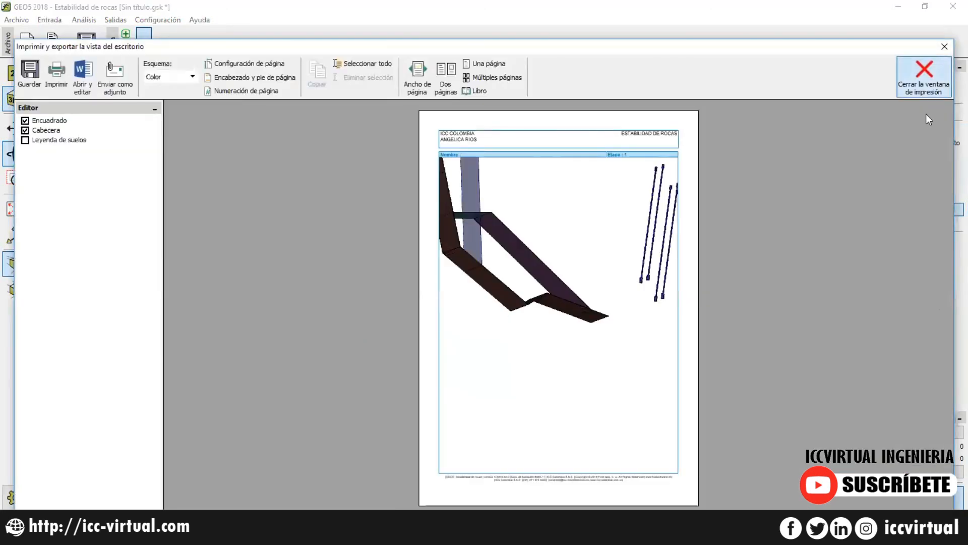
{"action": "left_click", "coordinate": [925, 73]}
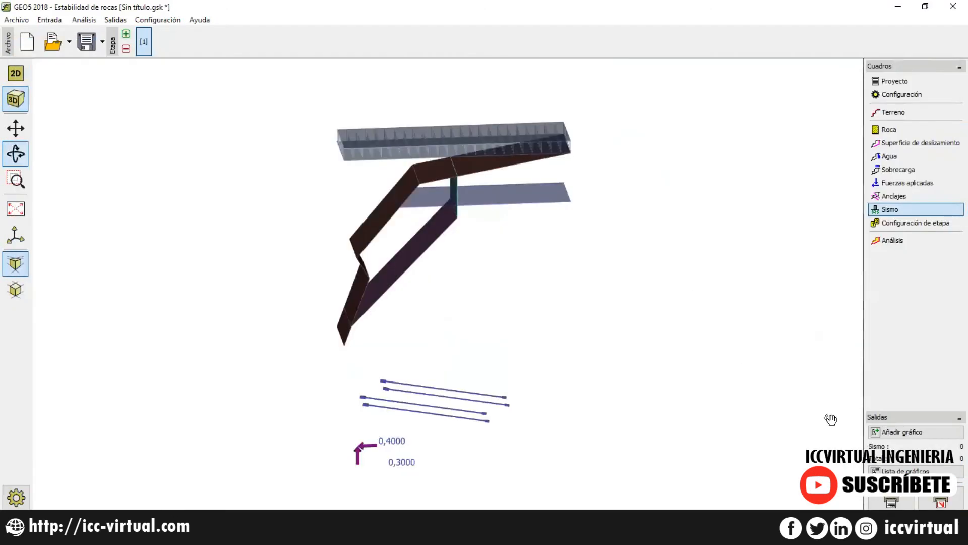